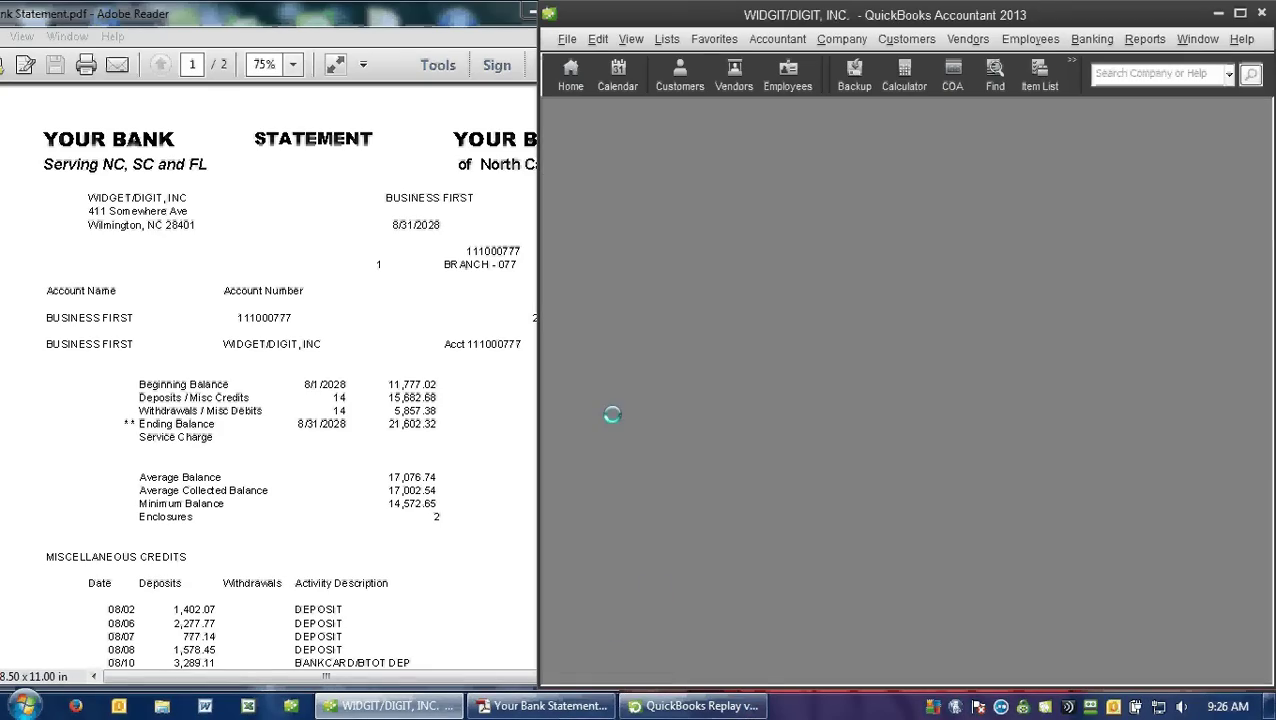
Step: Open the bank reconciliation setup and find the ending balance and its date on the bank statement PDF
click(570, 75)
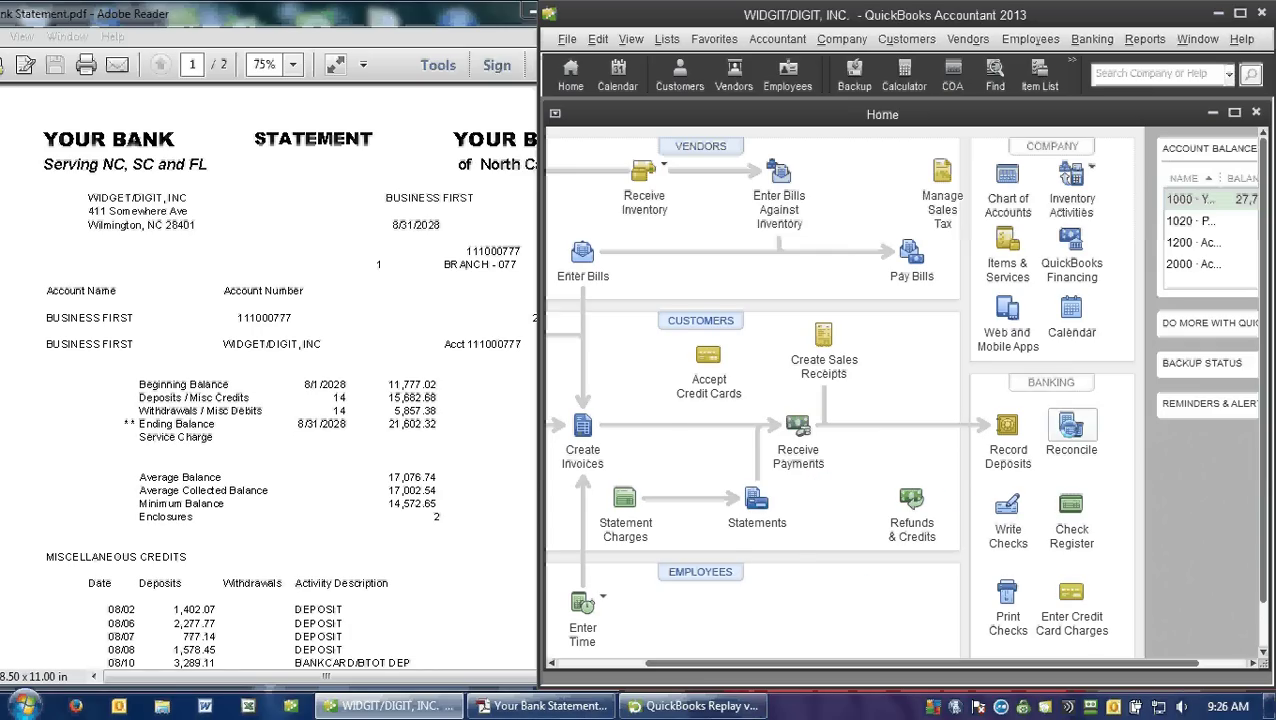
click(1068, 428)
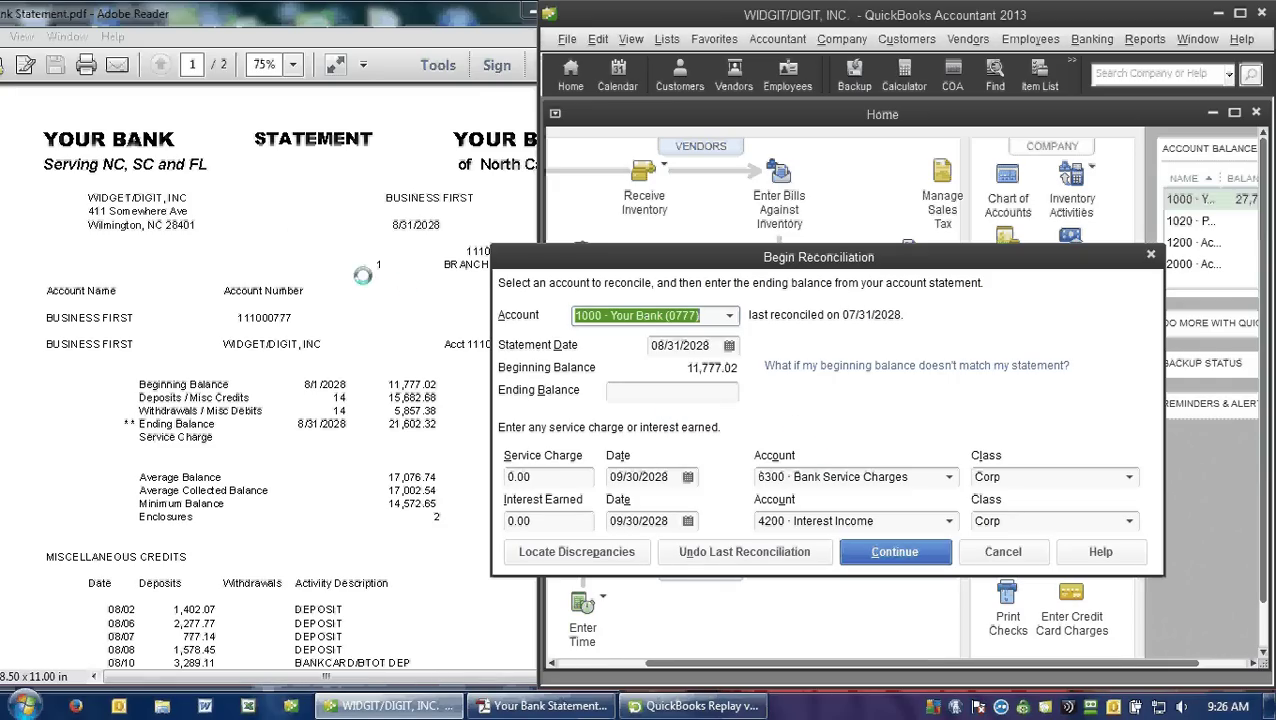
drag(214, 424, 134, 424)
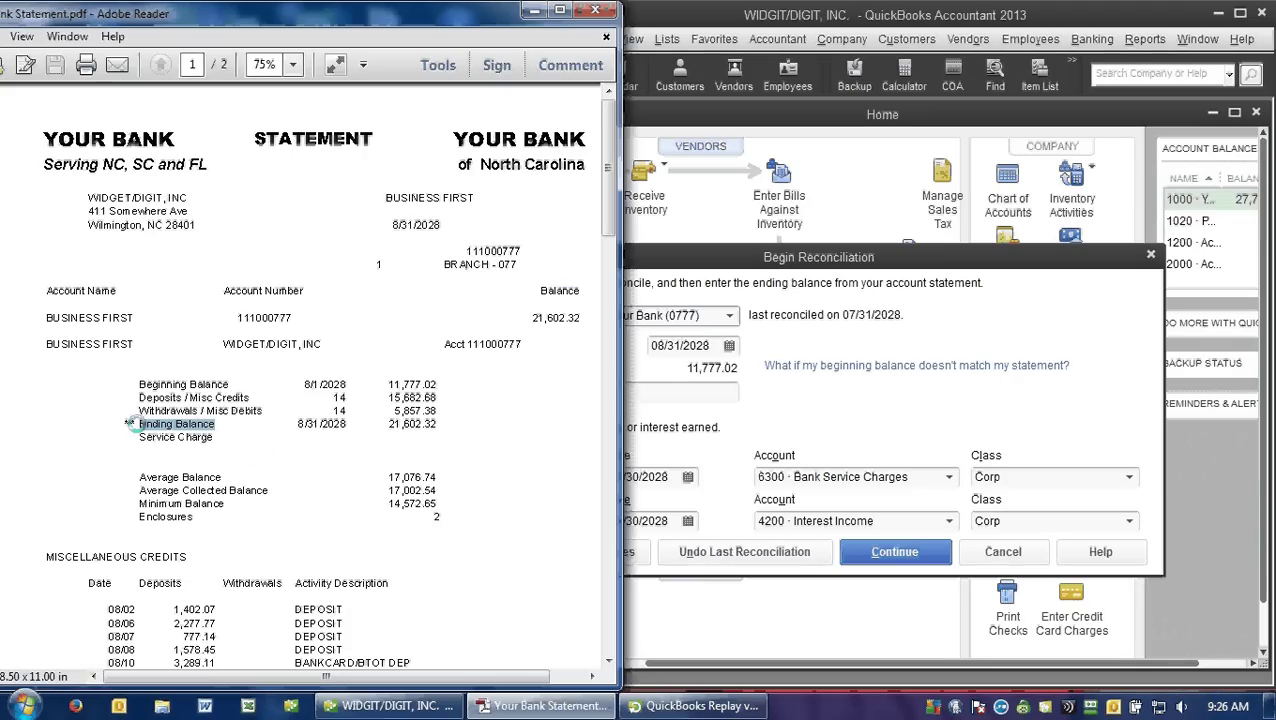
drag(350, 425, 298, 425)
click(320, 424)
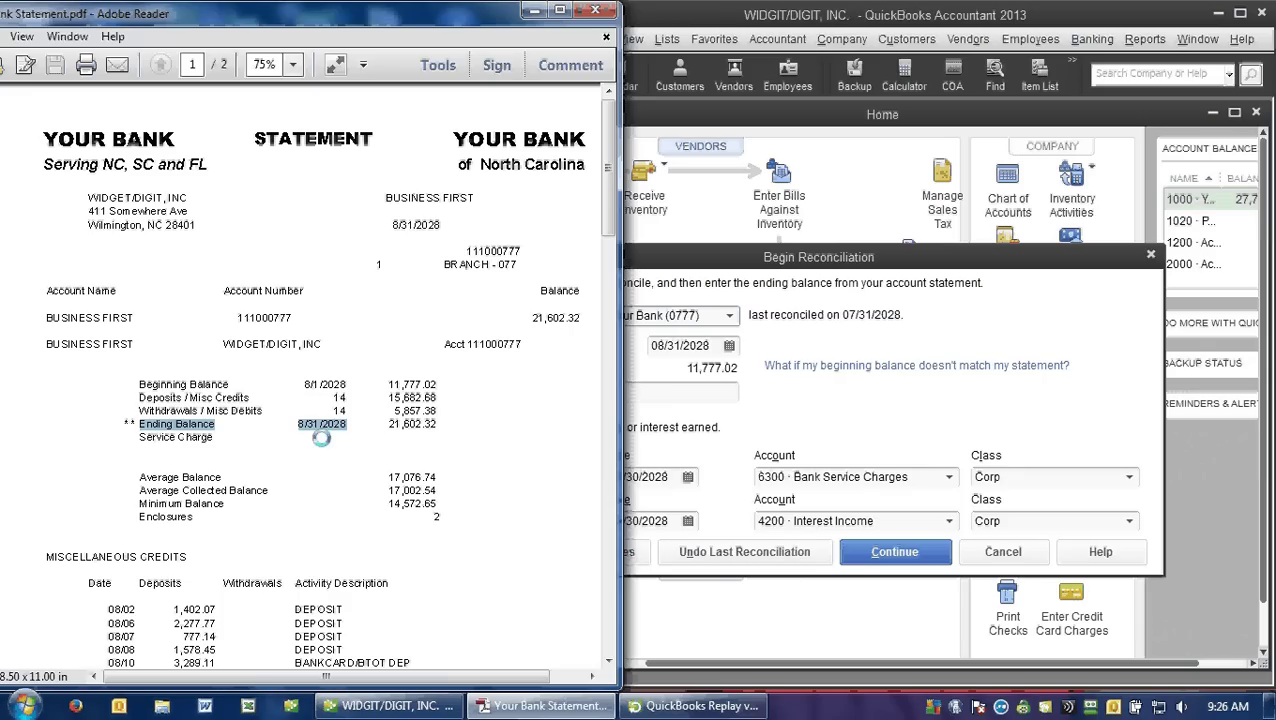
Step: Copy the statement date 08/31/2028 into the service charge date and the interest earned date
click(712, 385)
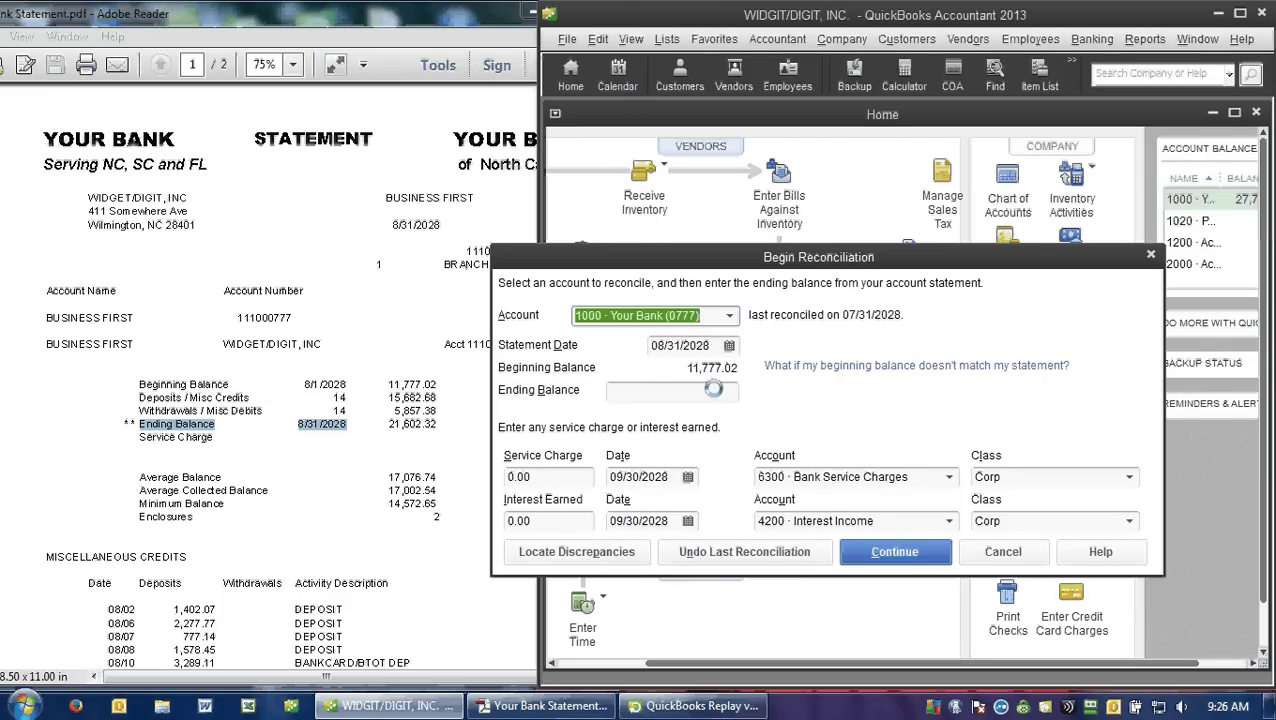
click(688, 345)
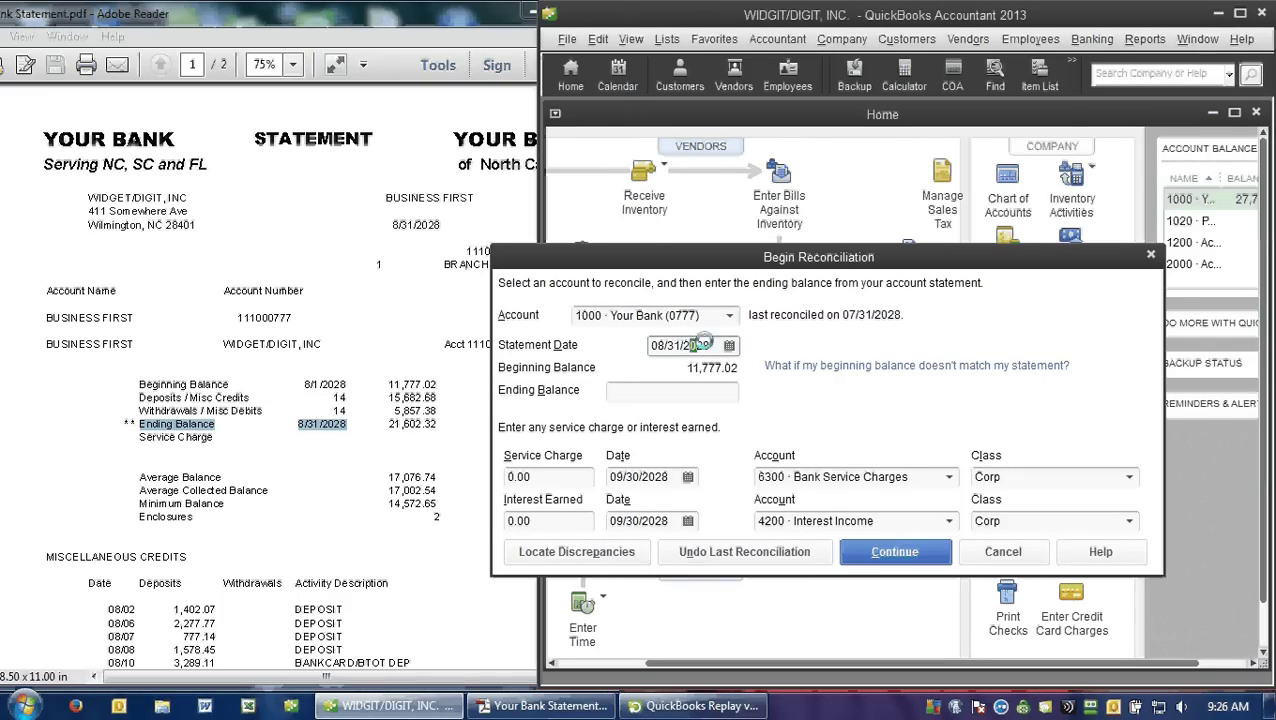
drag(712, 345, 588, 336)
key(ctrl+c)
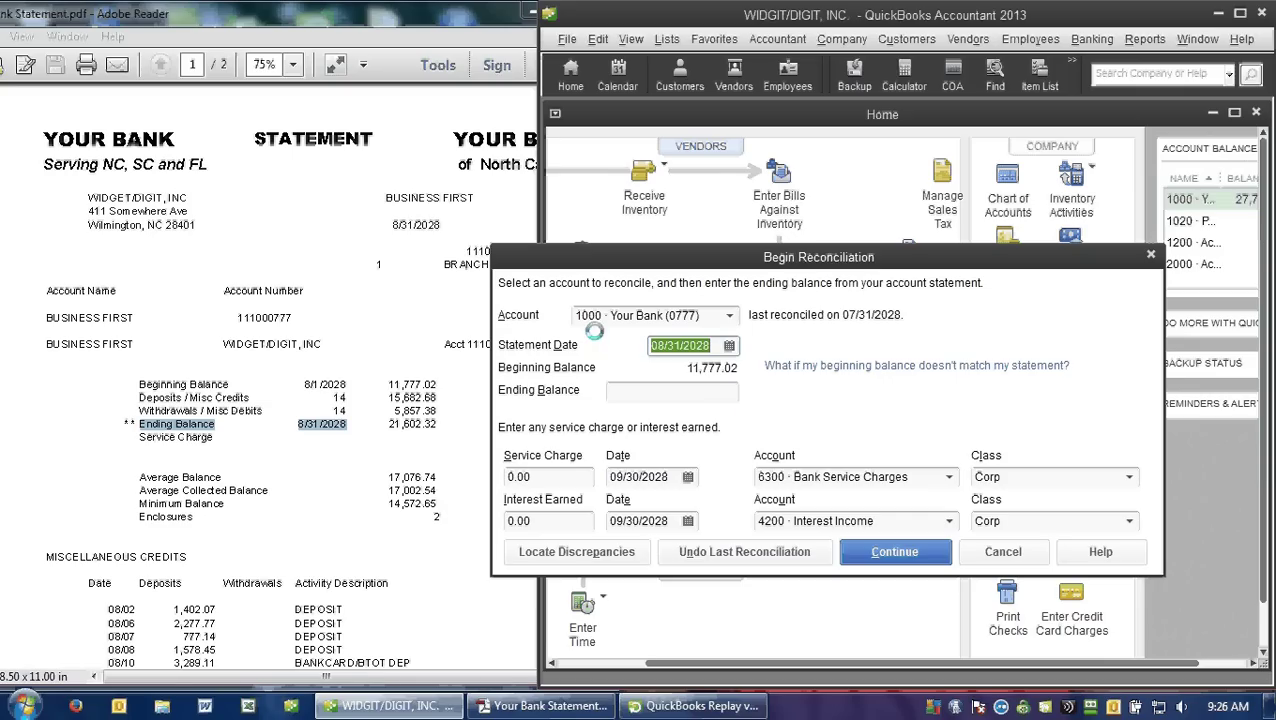
drag(690, 477, 610, 477)
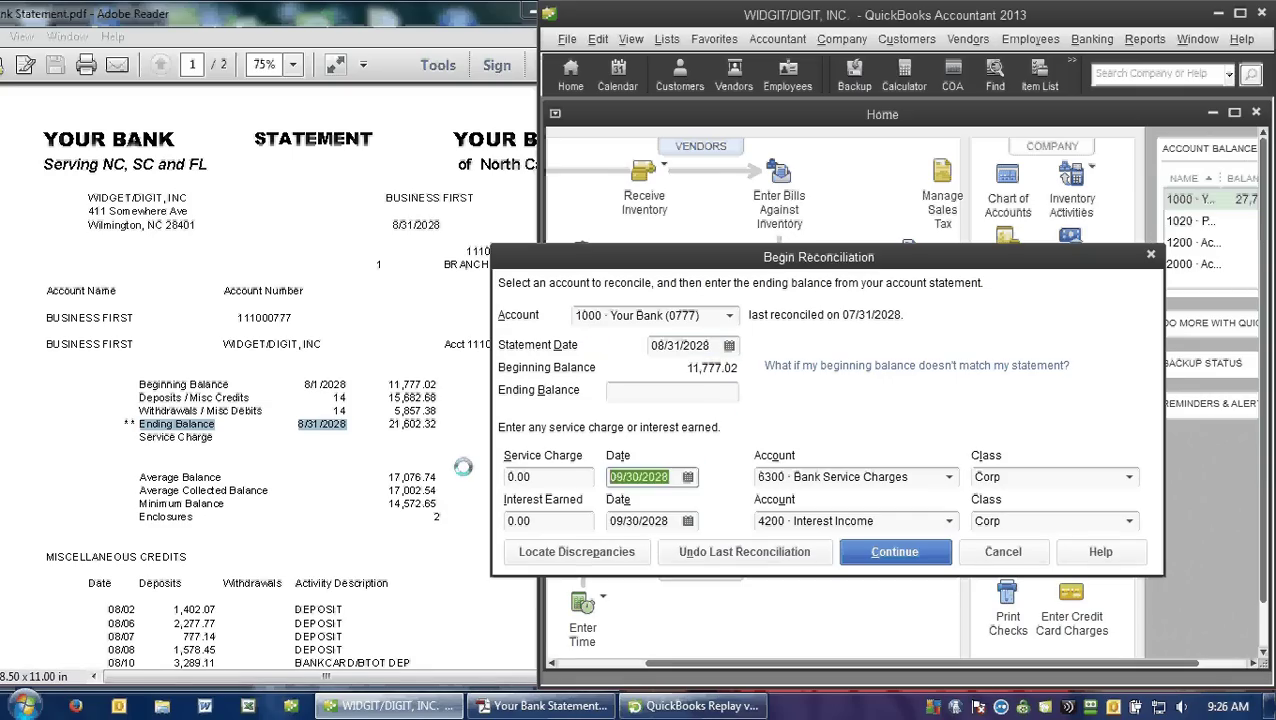
key(ctrl+v)
drag(668, 521, 545, 515)
key(ctrl+v)
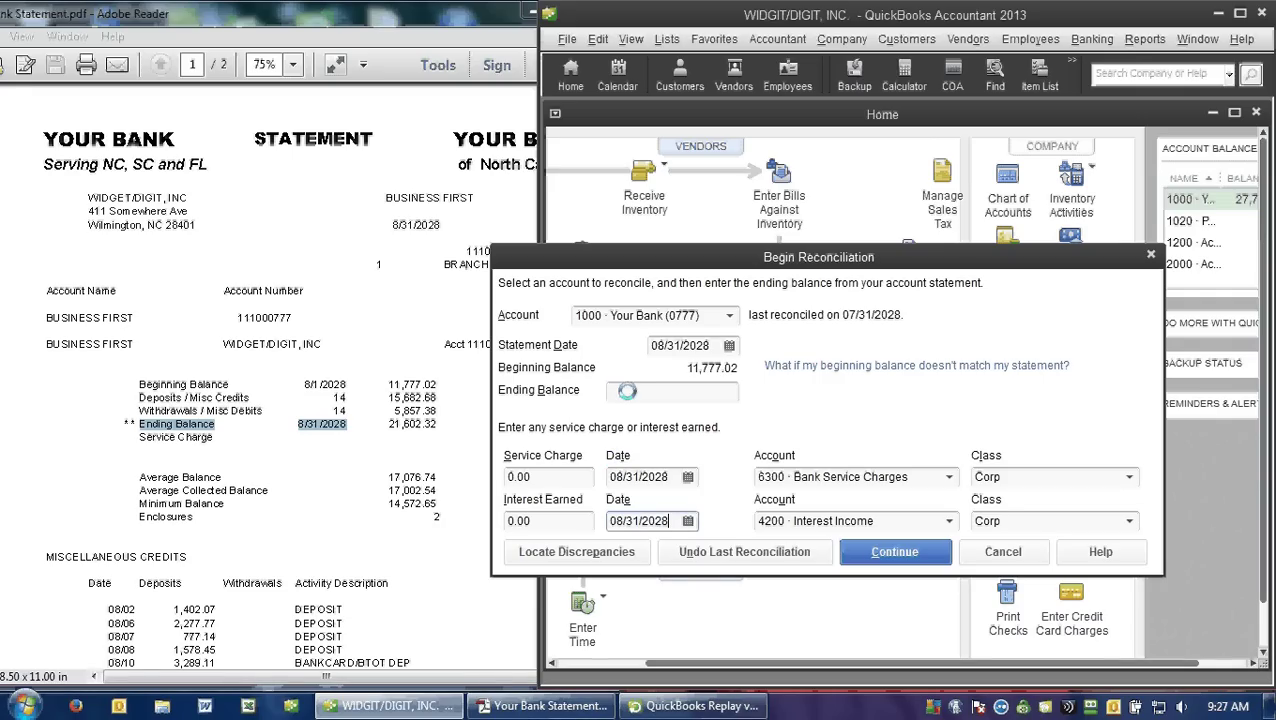
Step: Step the statement date back one day and return it to 08/31/2028
click(665, 345)
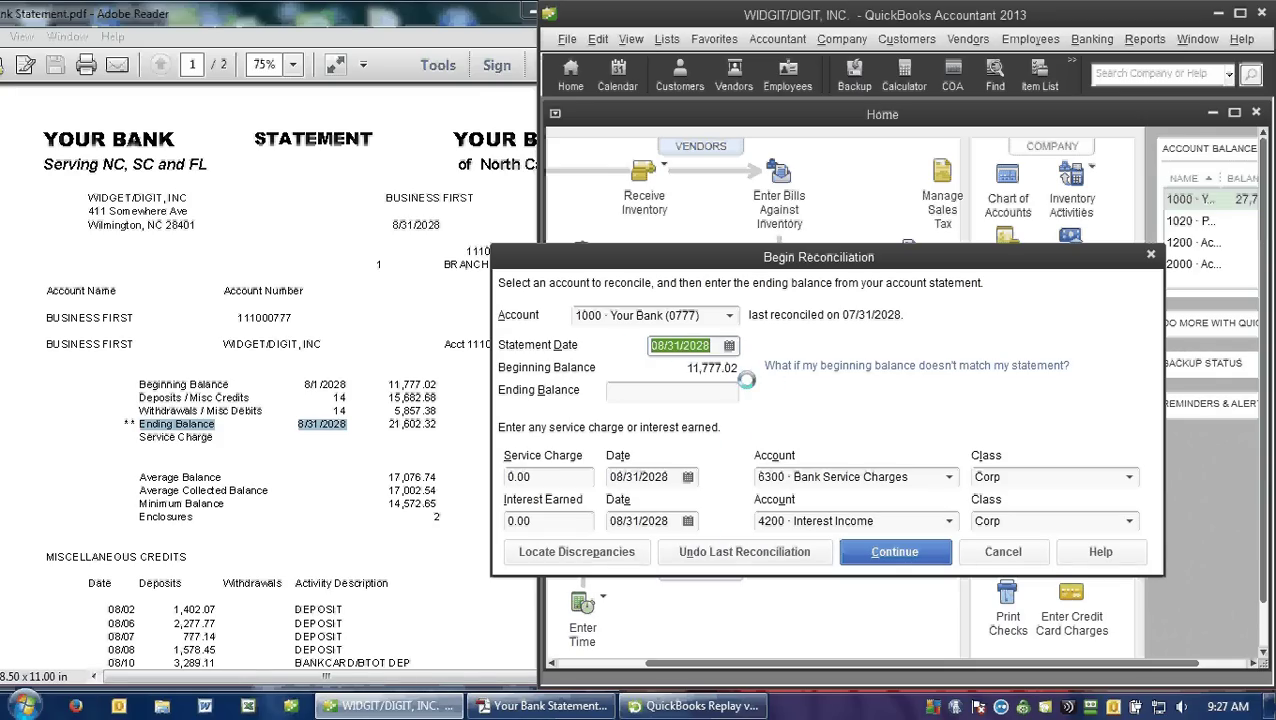
click(667, 345)
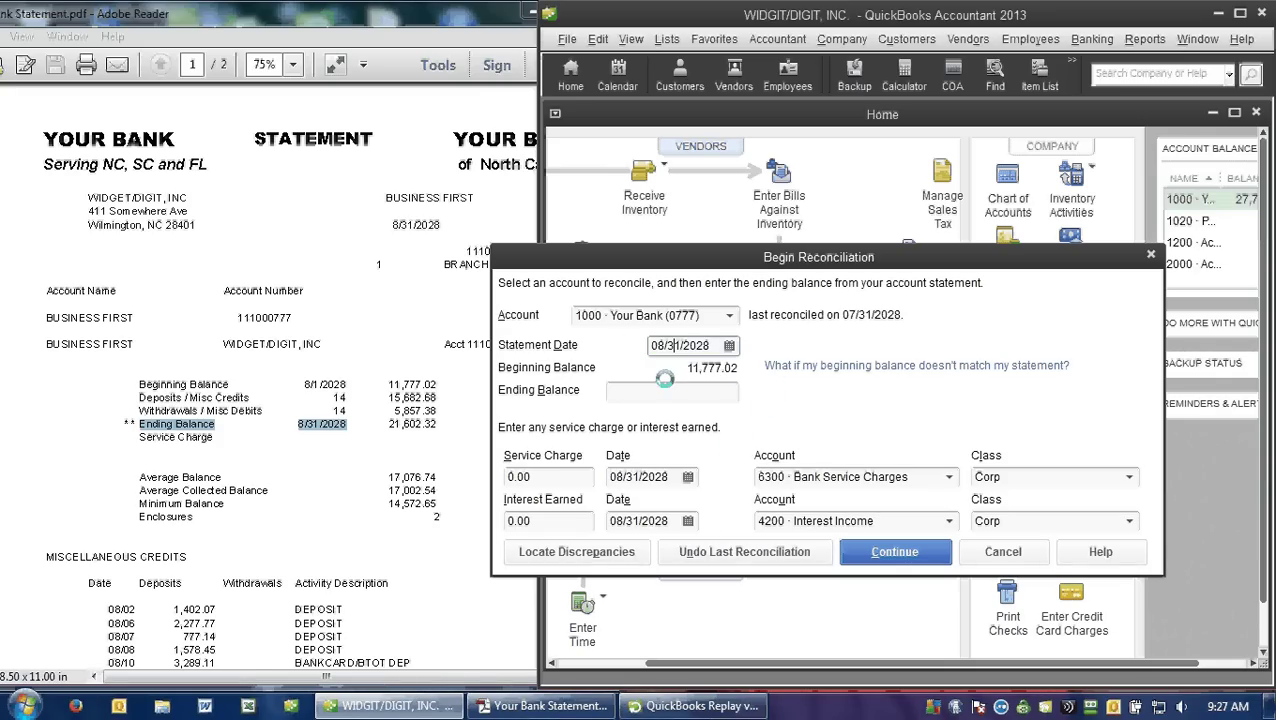
key(minus)
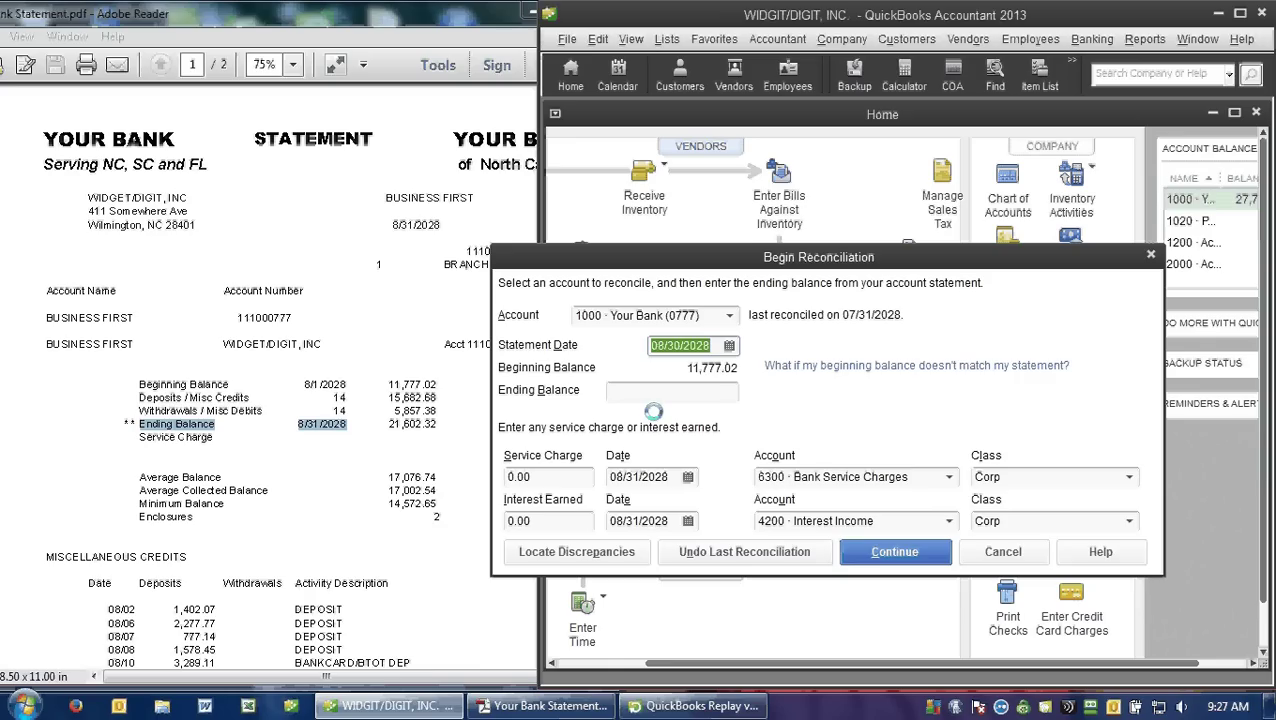
key(plus)
key(Tab)
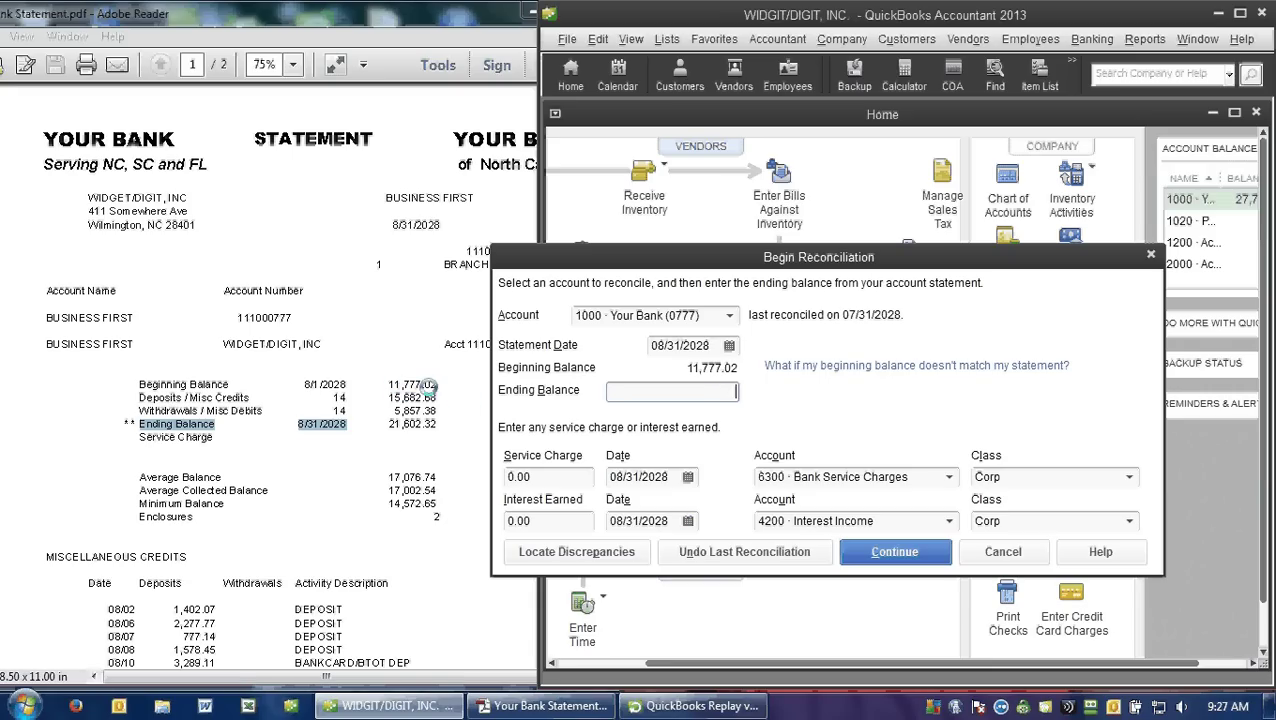
Step: Compare the beginning balance with the bank statement and check for discrepancies in previously cleared transactions, returning to the reconciliation setup
drag(442, 386, 398, 386)
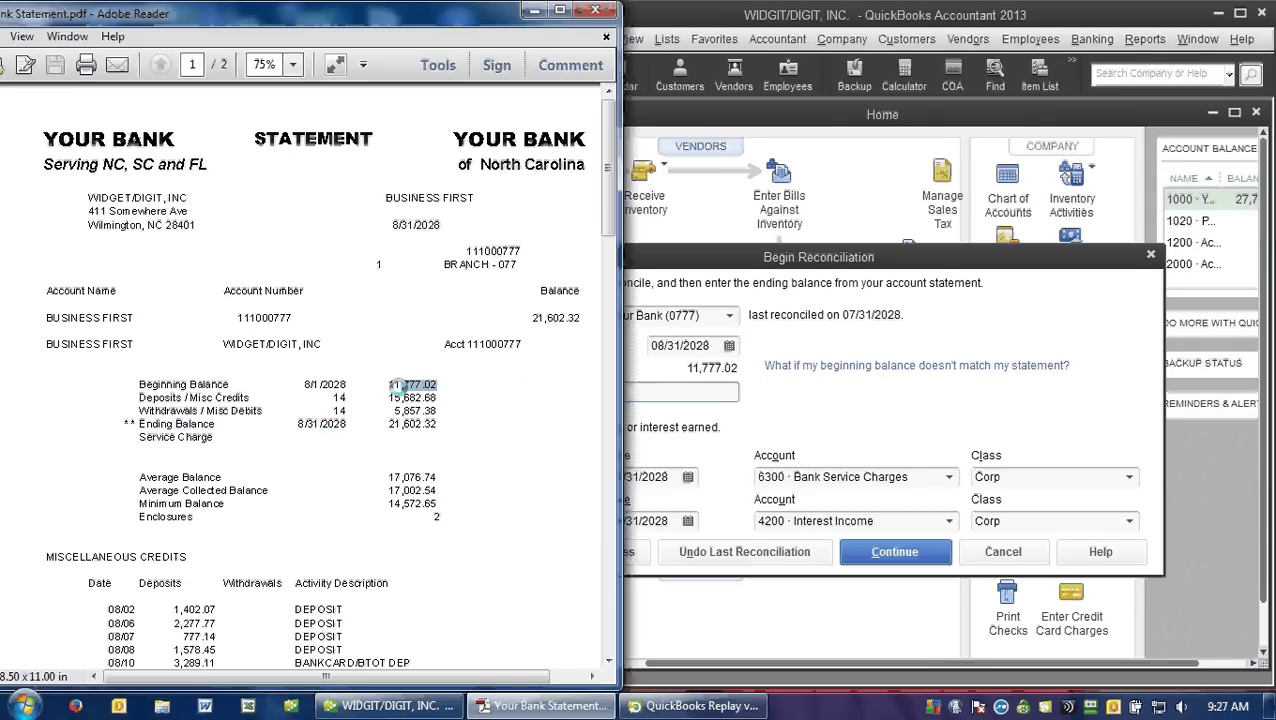
click(694, 390)
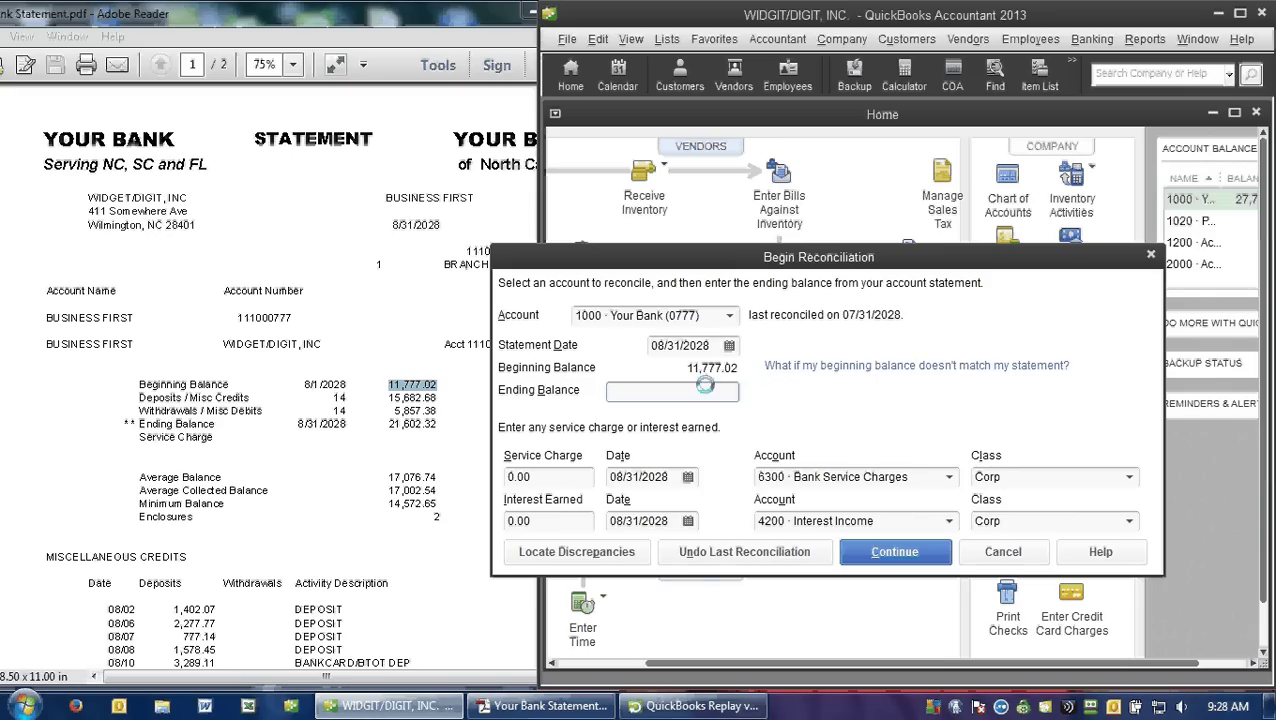
click(604, 552)
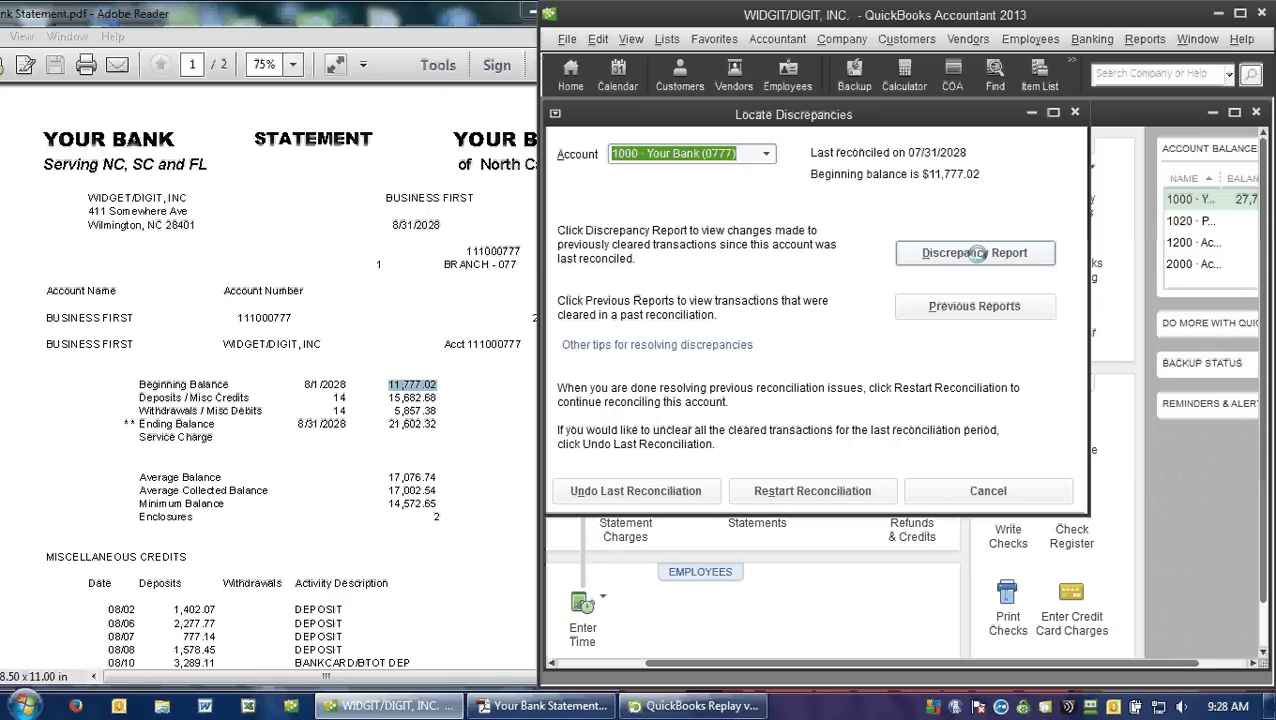
click(975, 254)
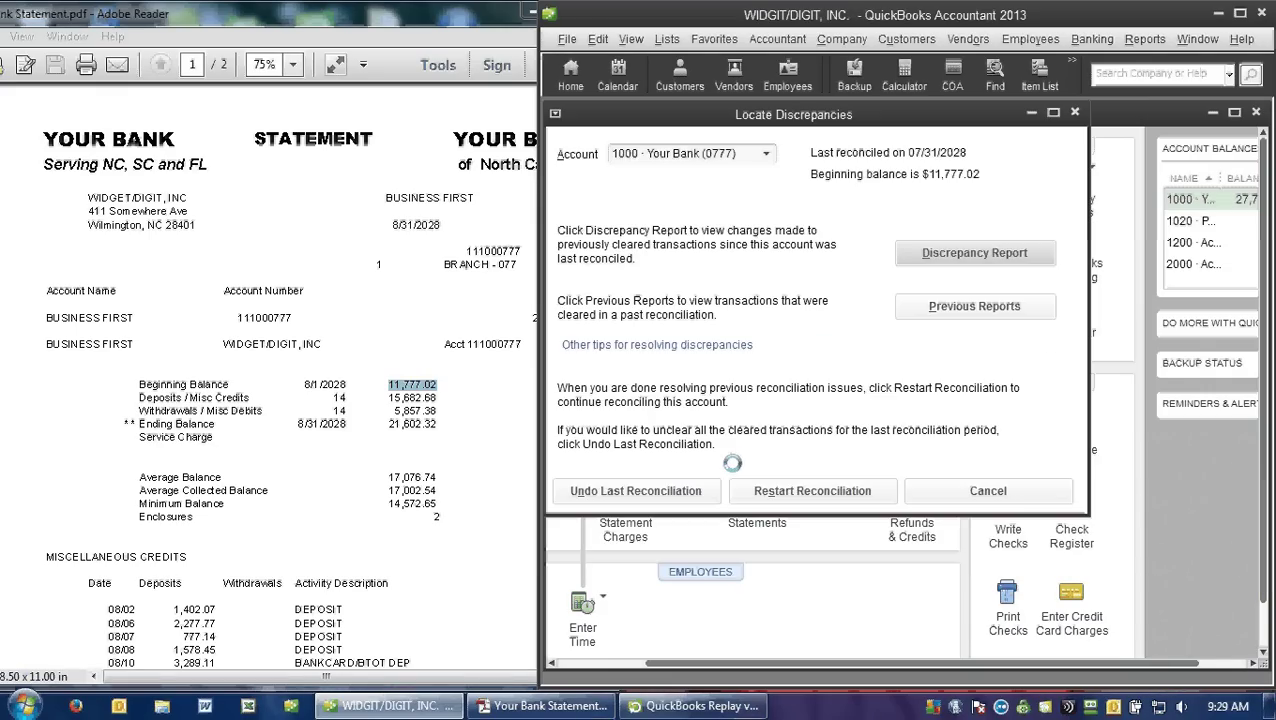
click(740, 490)
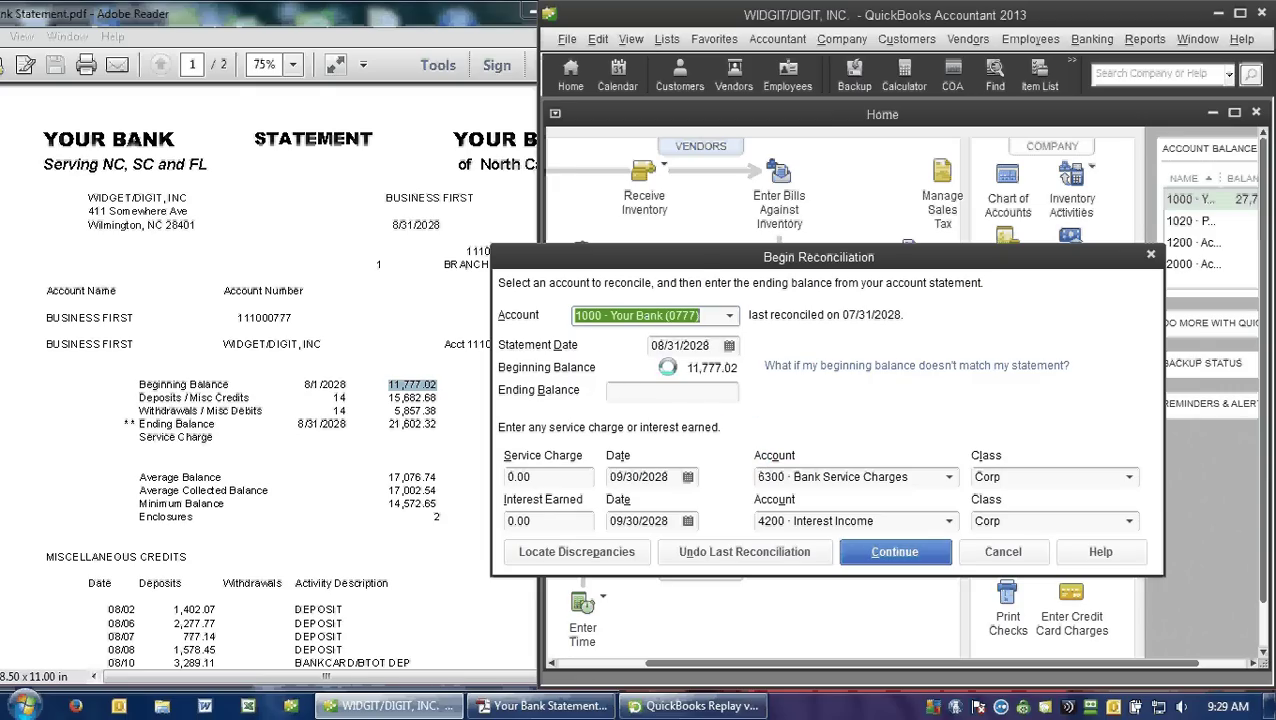
Step: Enter the bank statement's ending balance of 21,602.32 in the reconciliation setup
click(694, 388)
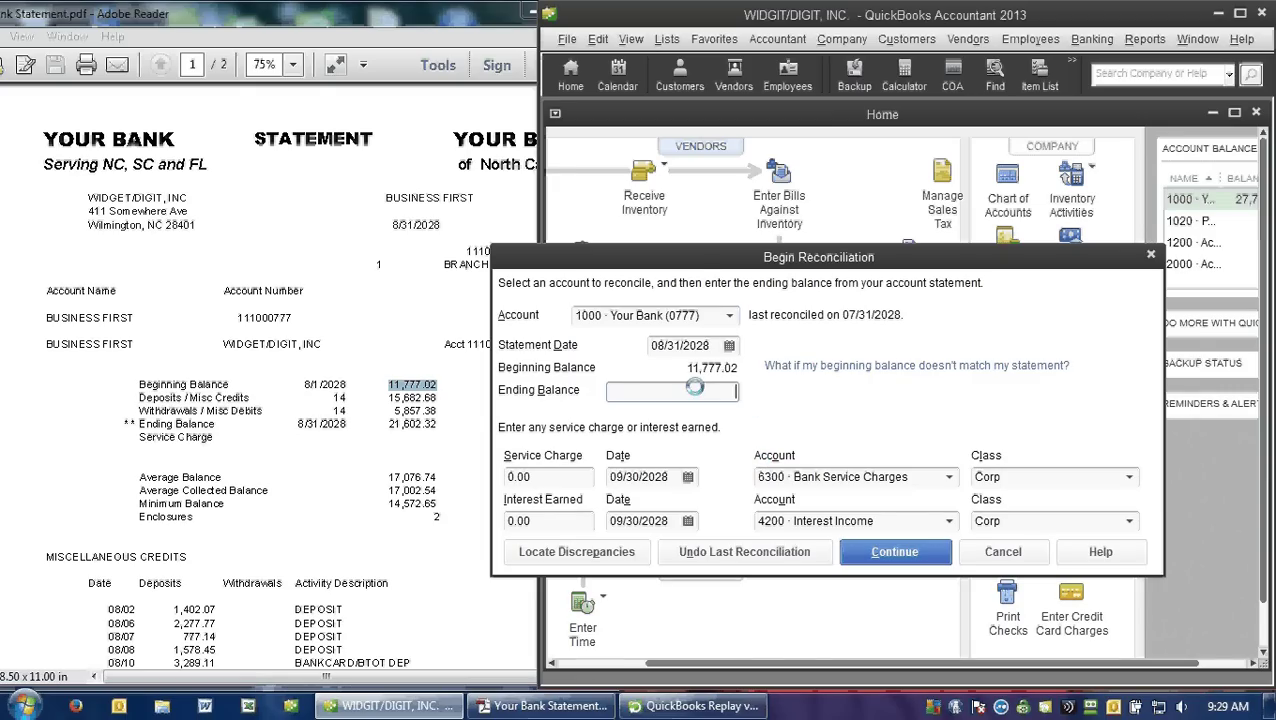
drag(440, 426, 397, 425)
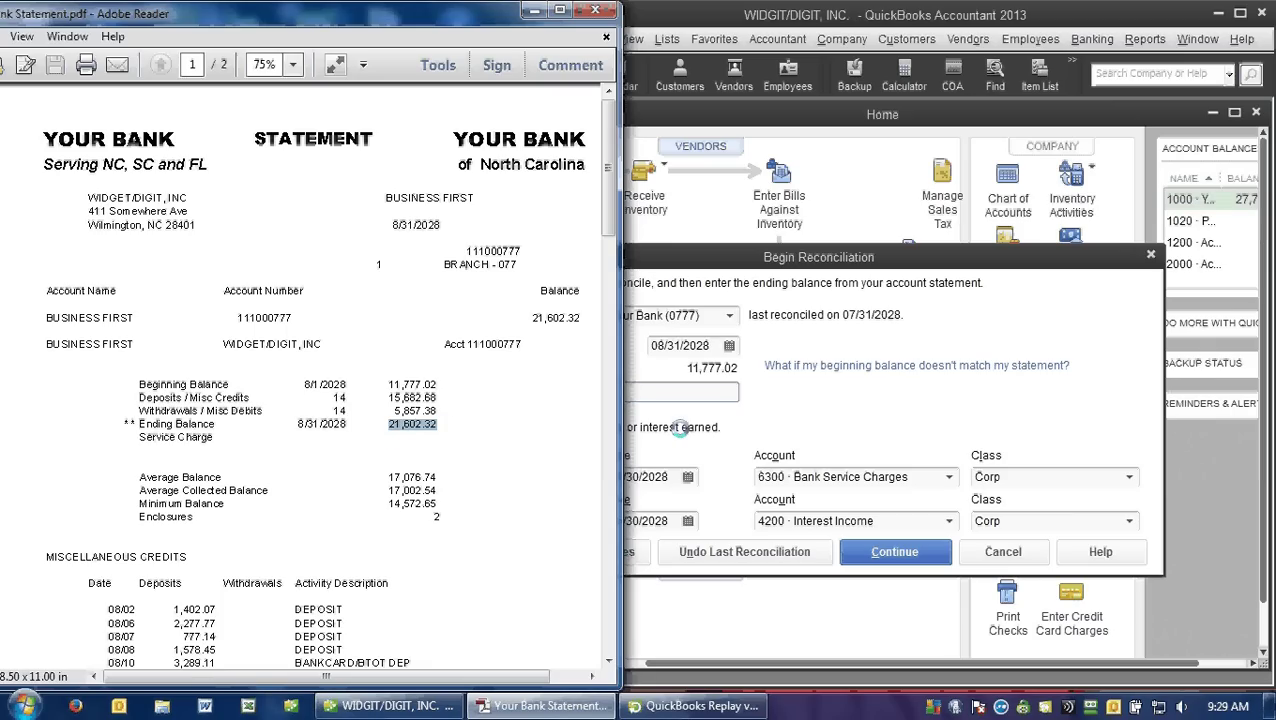
click(706, 391)
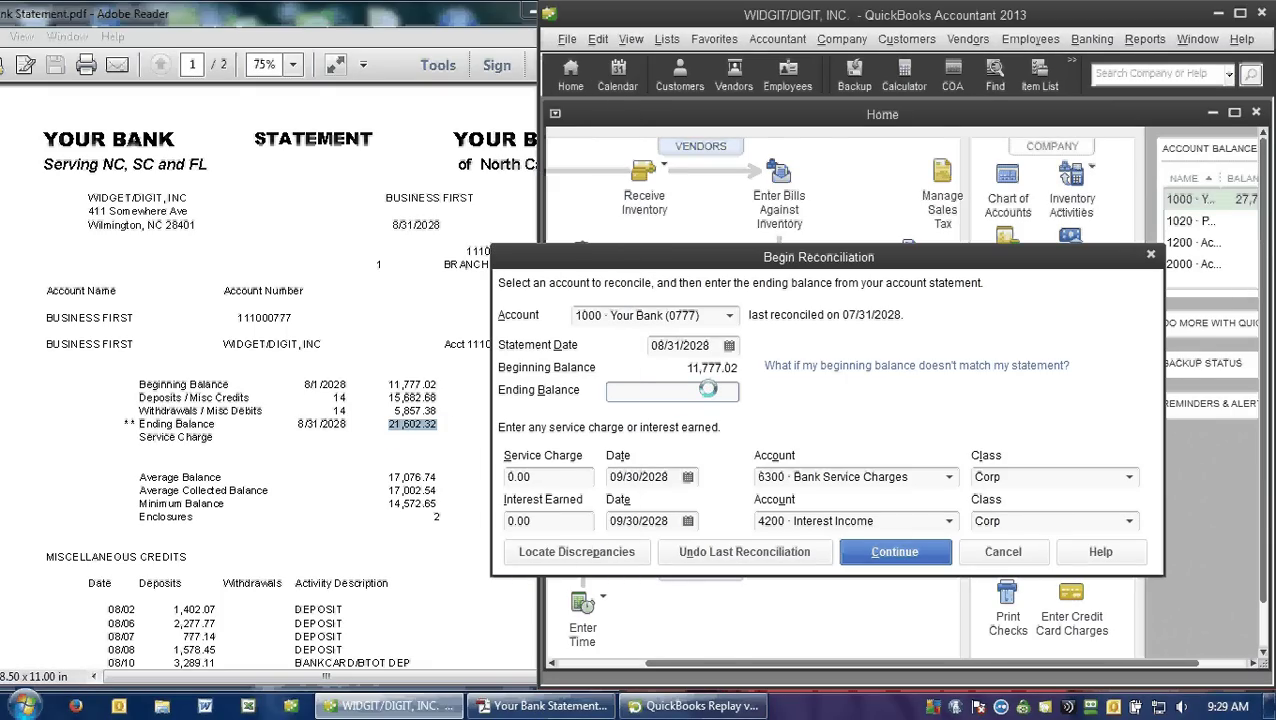
text(21,602.32)
key(Tab)
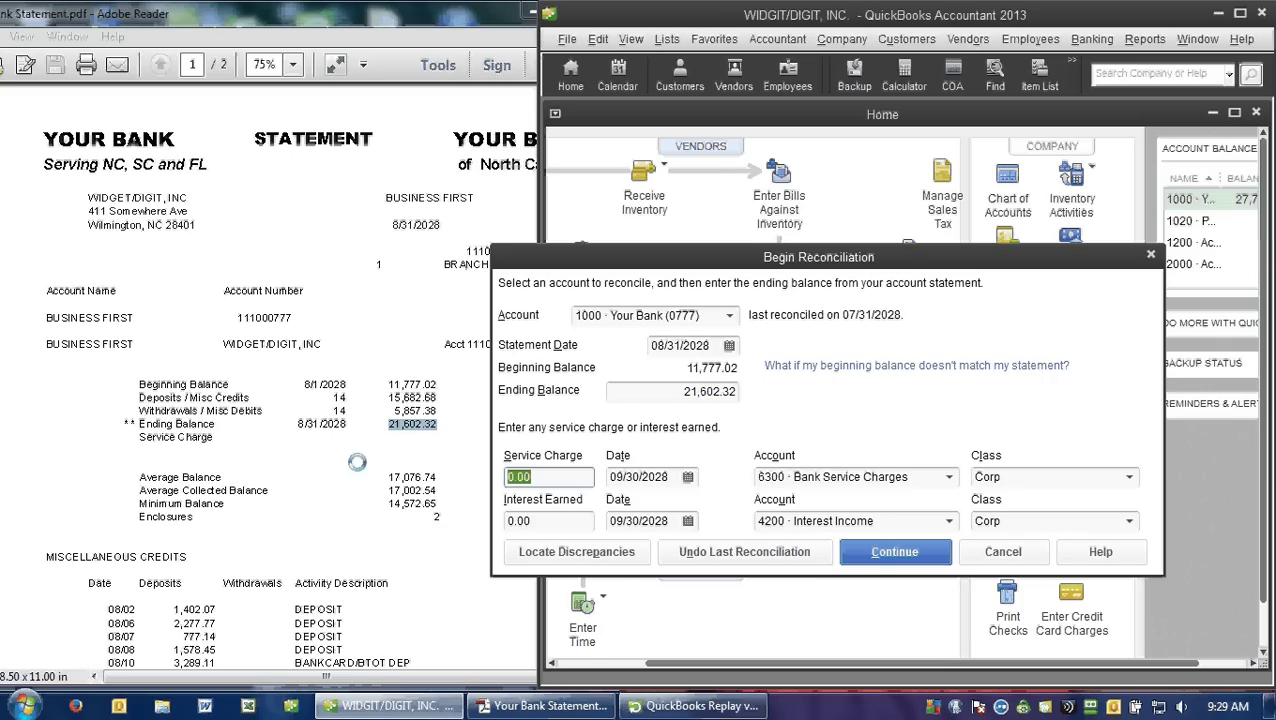
Step: Check the service charge line on the bank statement and set the service charge date to 08/31/2028
click(400, 438)
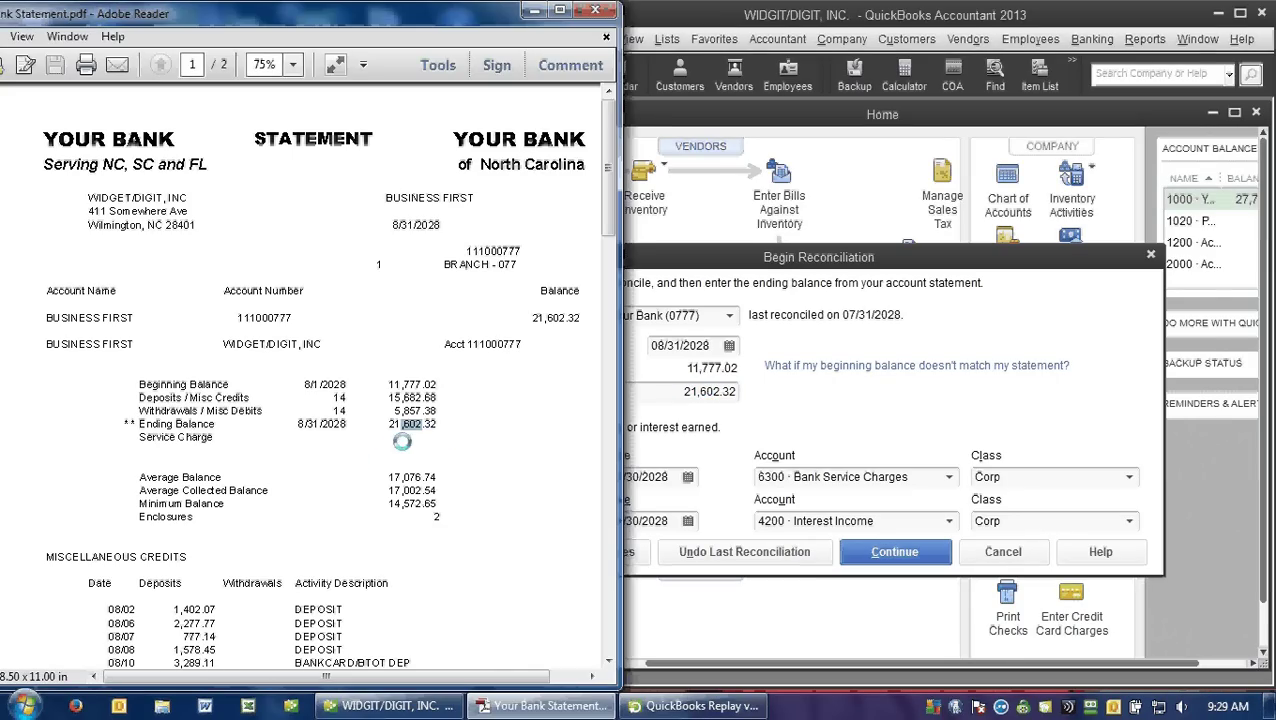
click(746, 449)
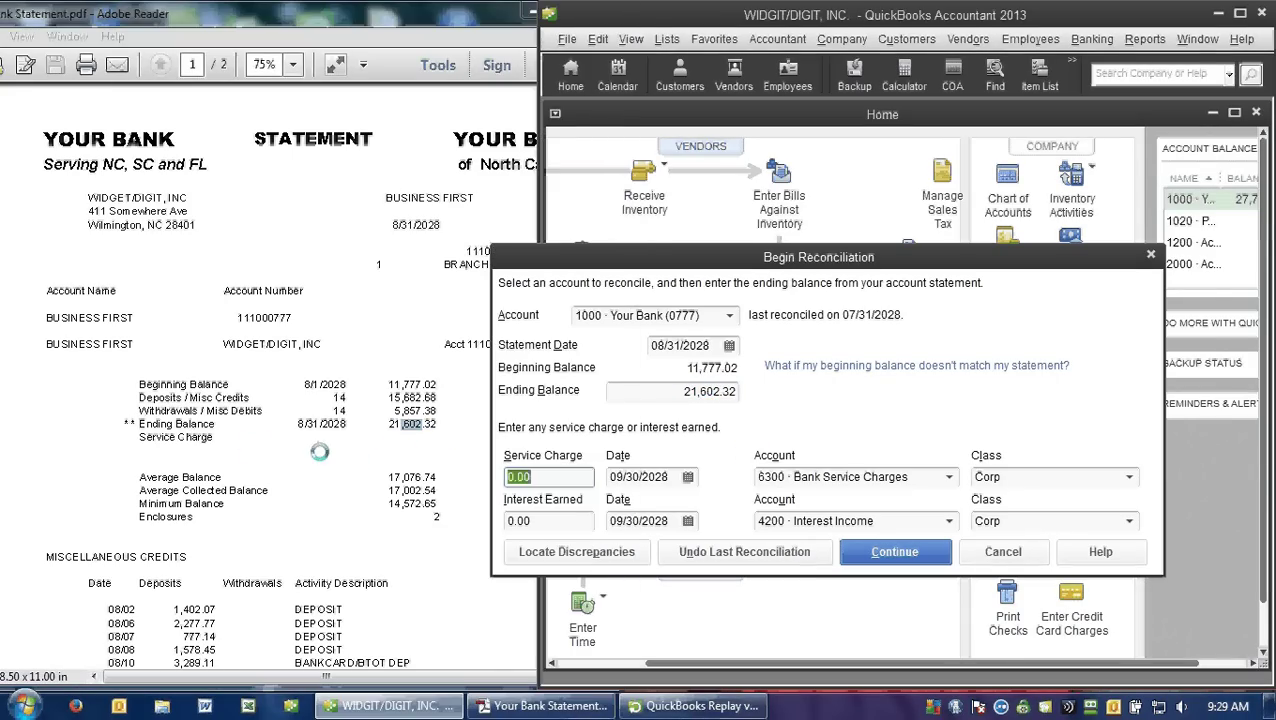
click(218, 432)
drag(213, 437, 139, 437)
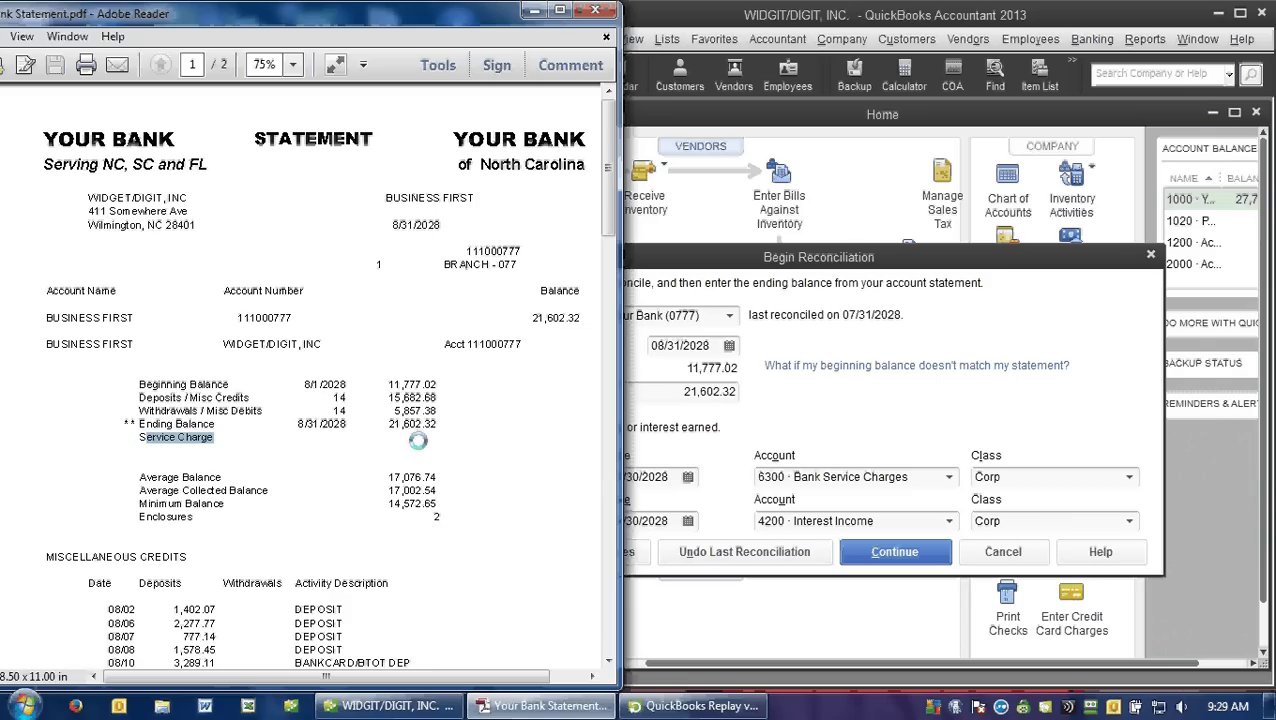
click(778, 407)
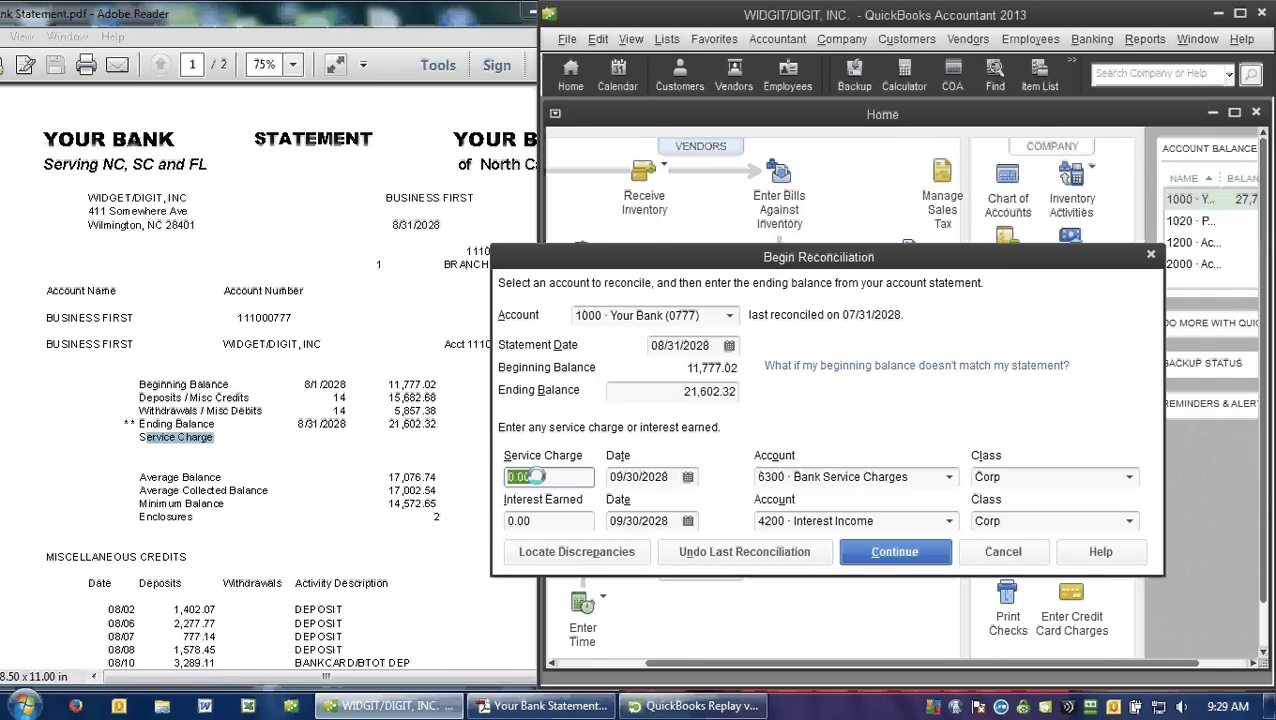
key(Tab)
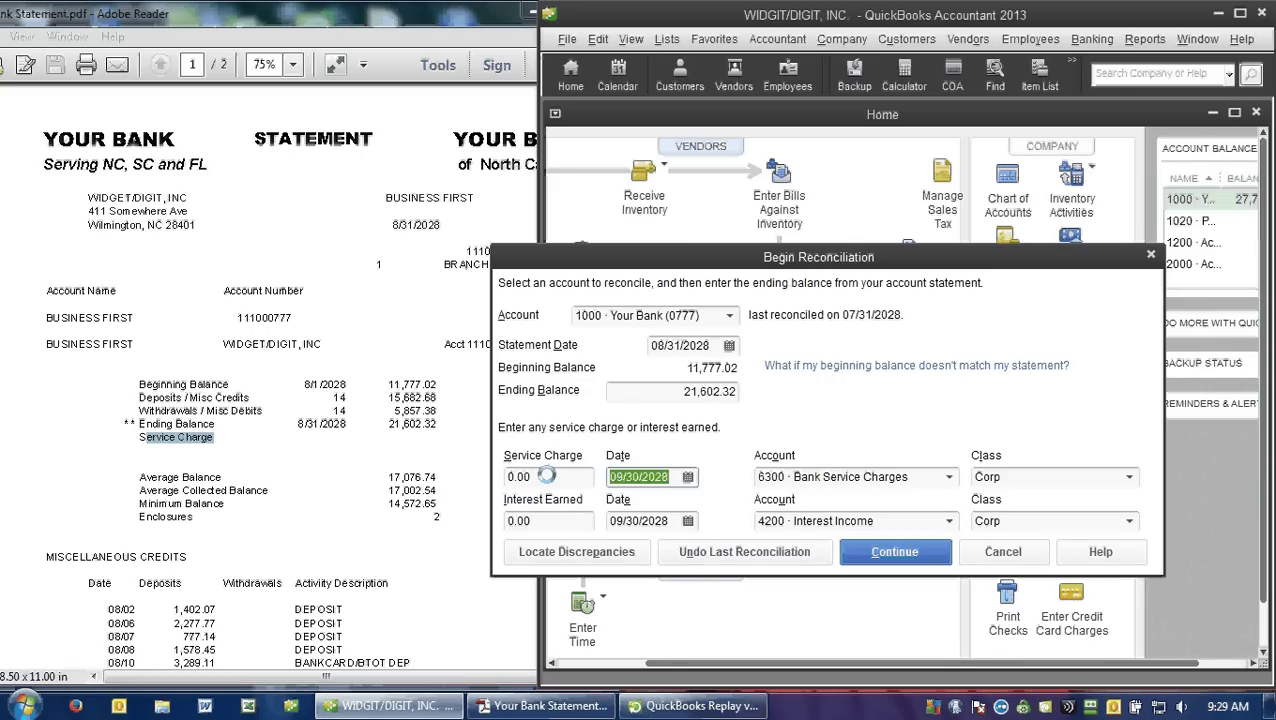
text(08/31/2028)
key(Tab)
key(Tab)
key(Tab)
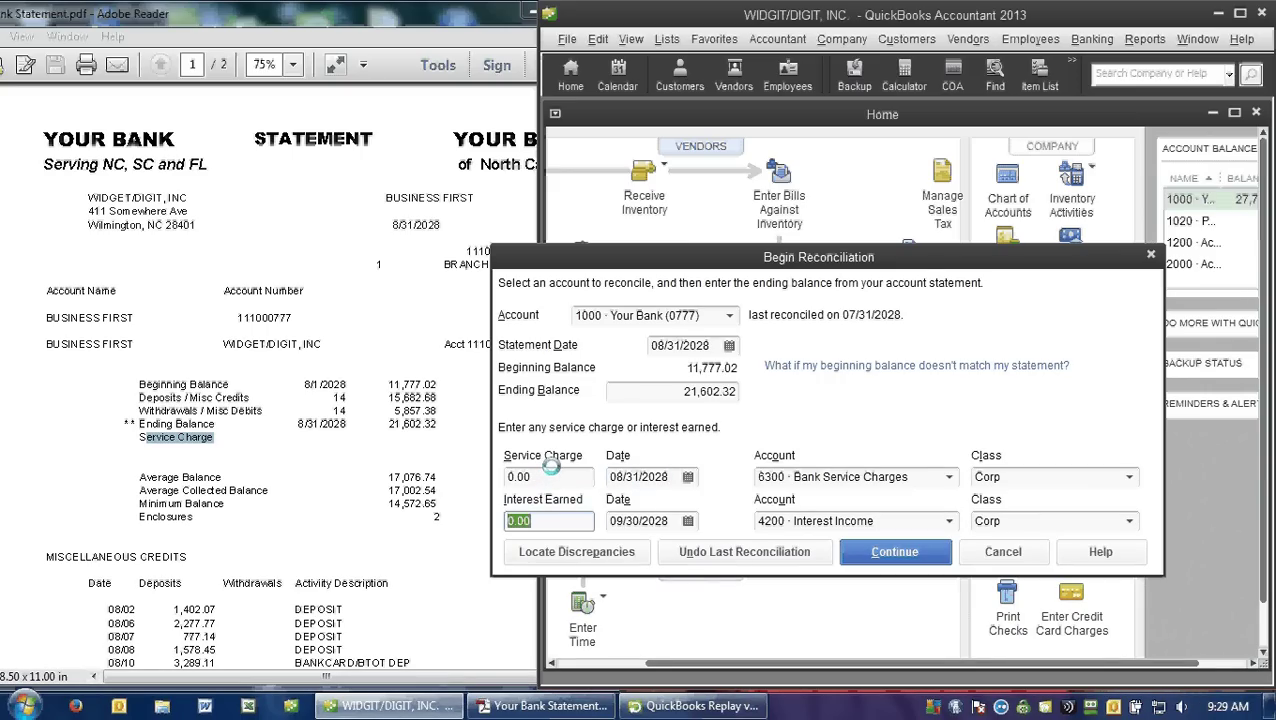
Step: Set the interest earned date to 08/31/2028 and continue to the reconciliation's transaction lists
key(Tab)
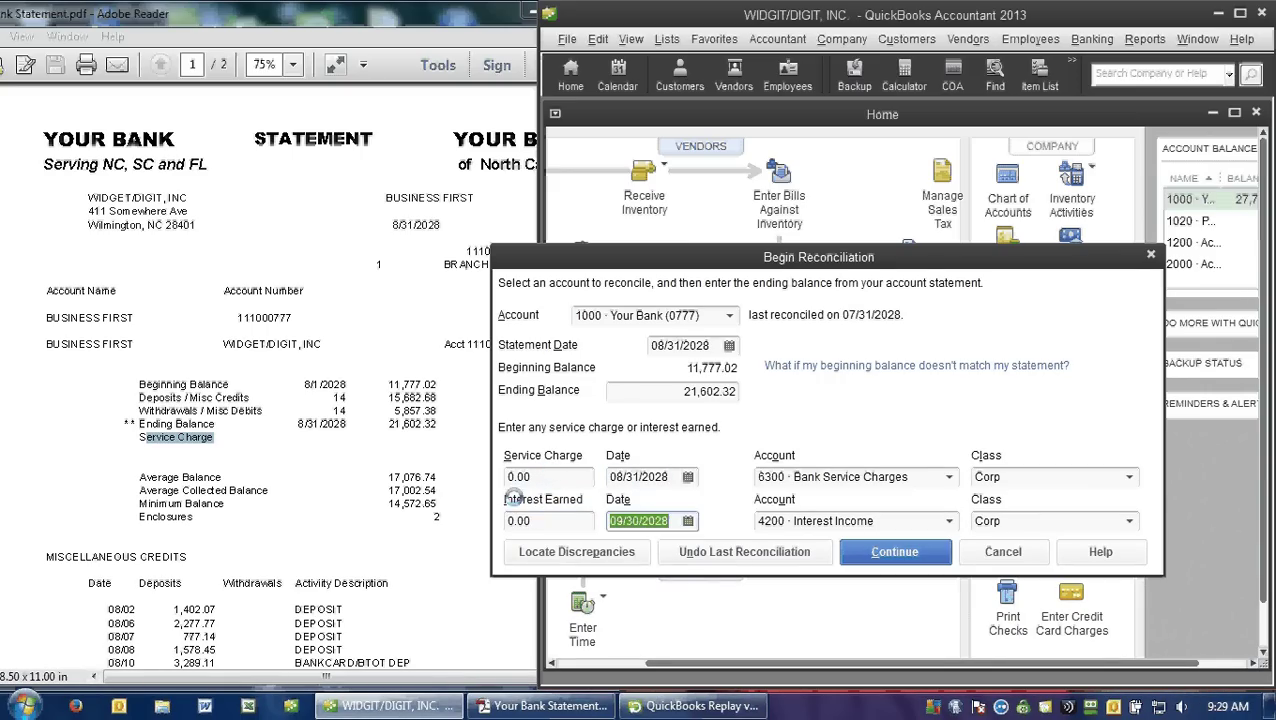
text(08/31/2028)
key(Tab)
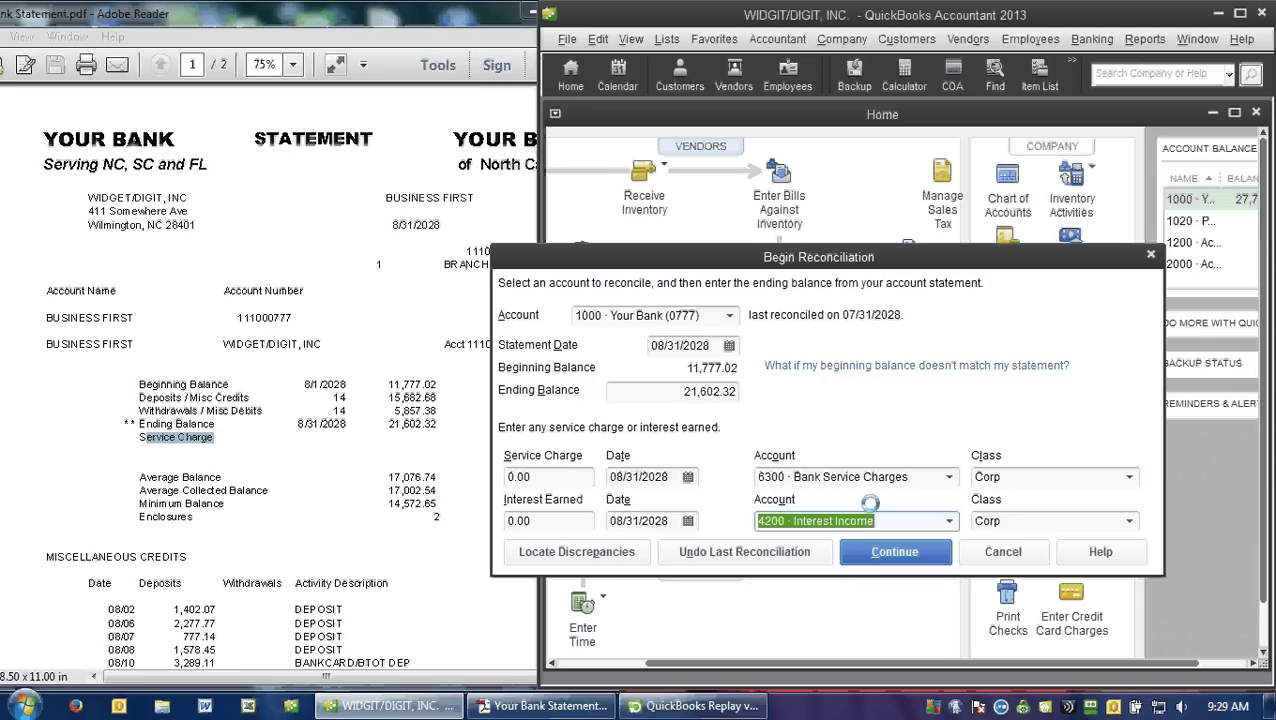
click(895, 555)
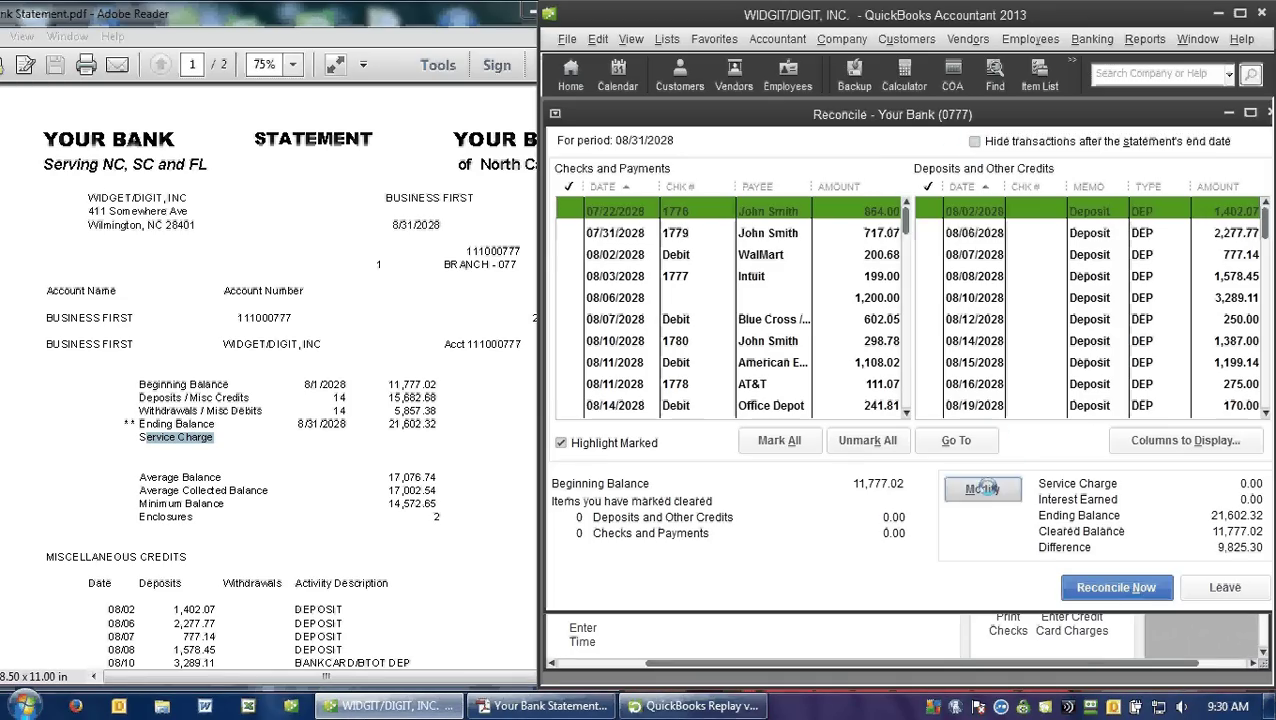
Step: Check the option to modify the reconciliation setup and look for payments and deposits dated after the statement period
click(982, 489)
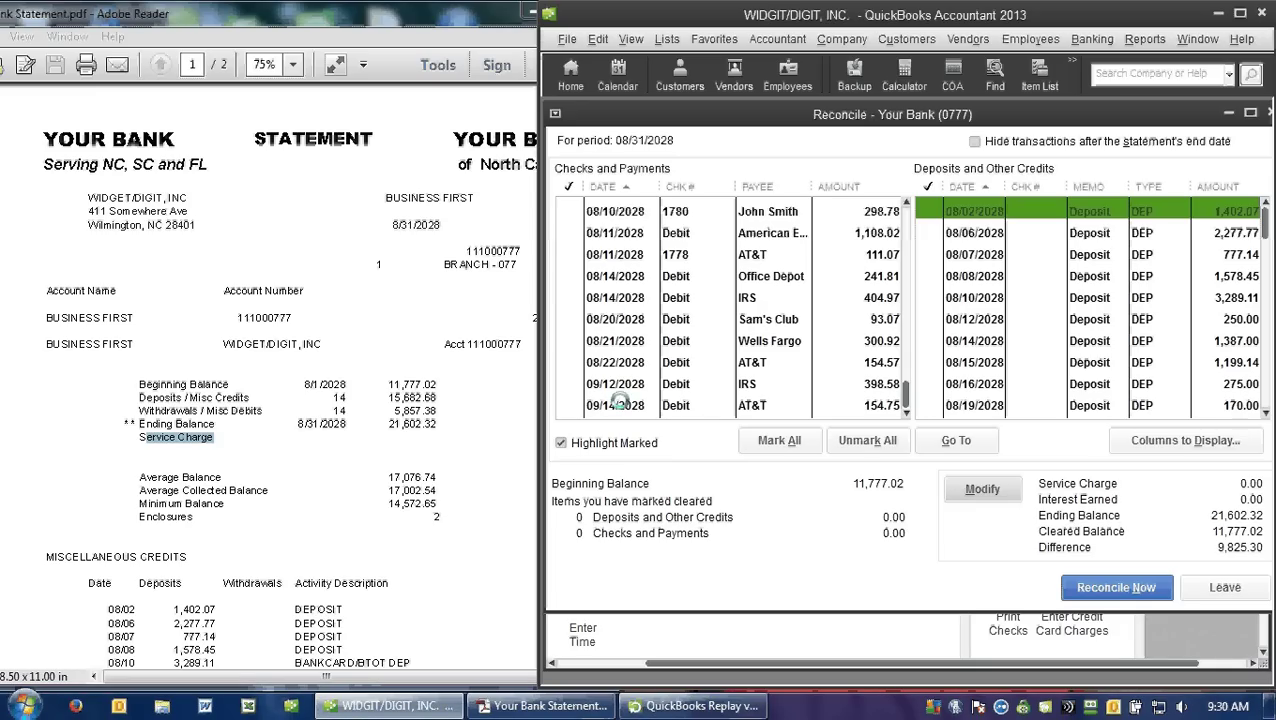
click(1053, 398)
double_click(1053, 398)
key(Escape)
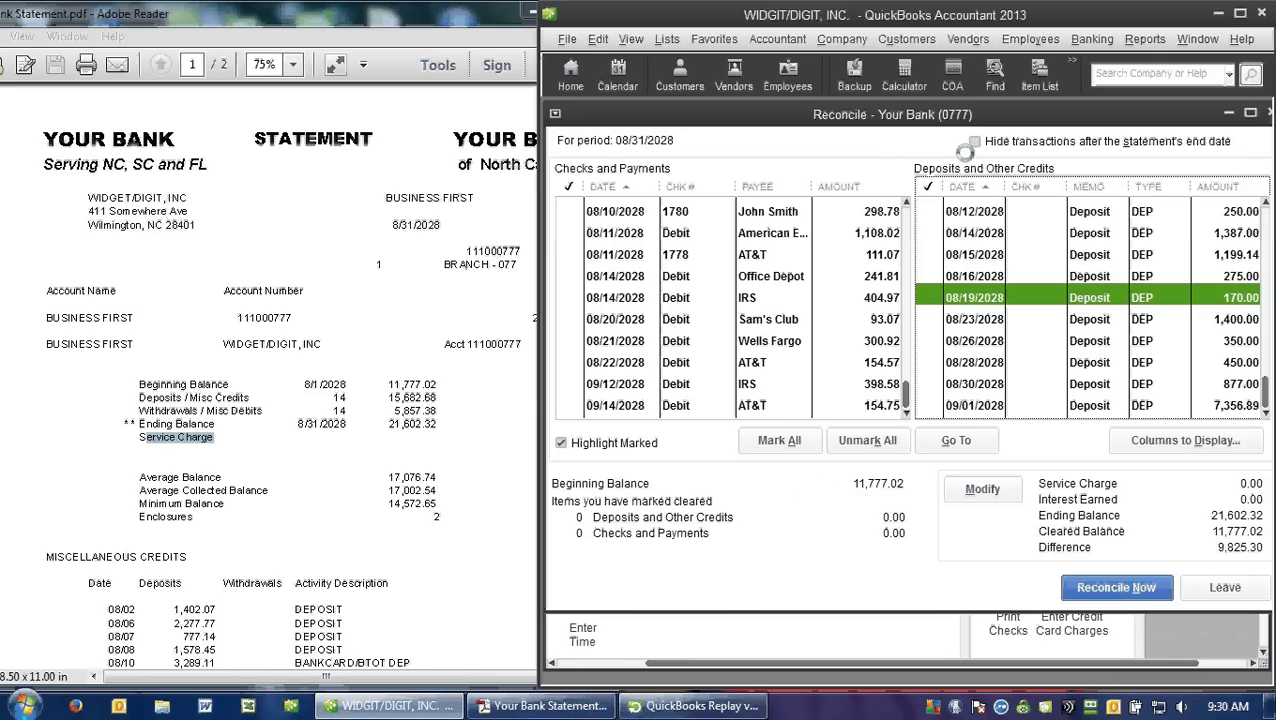
Step: Hide transactions after the statement's end date and mark the 08/14/2028 deposit of 1,387.00 as cleared
click(973, 141)
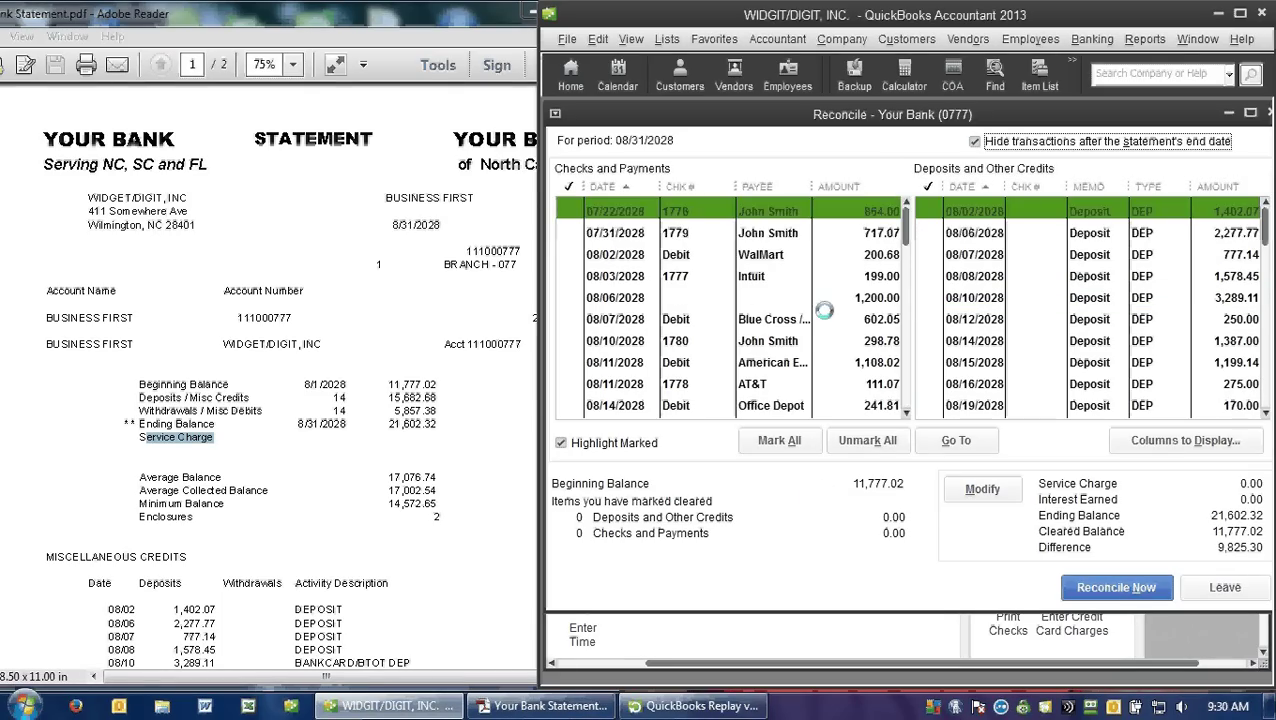
click(1021, 340)
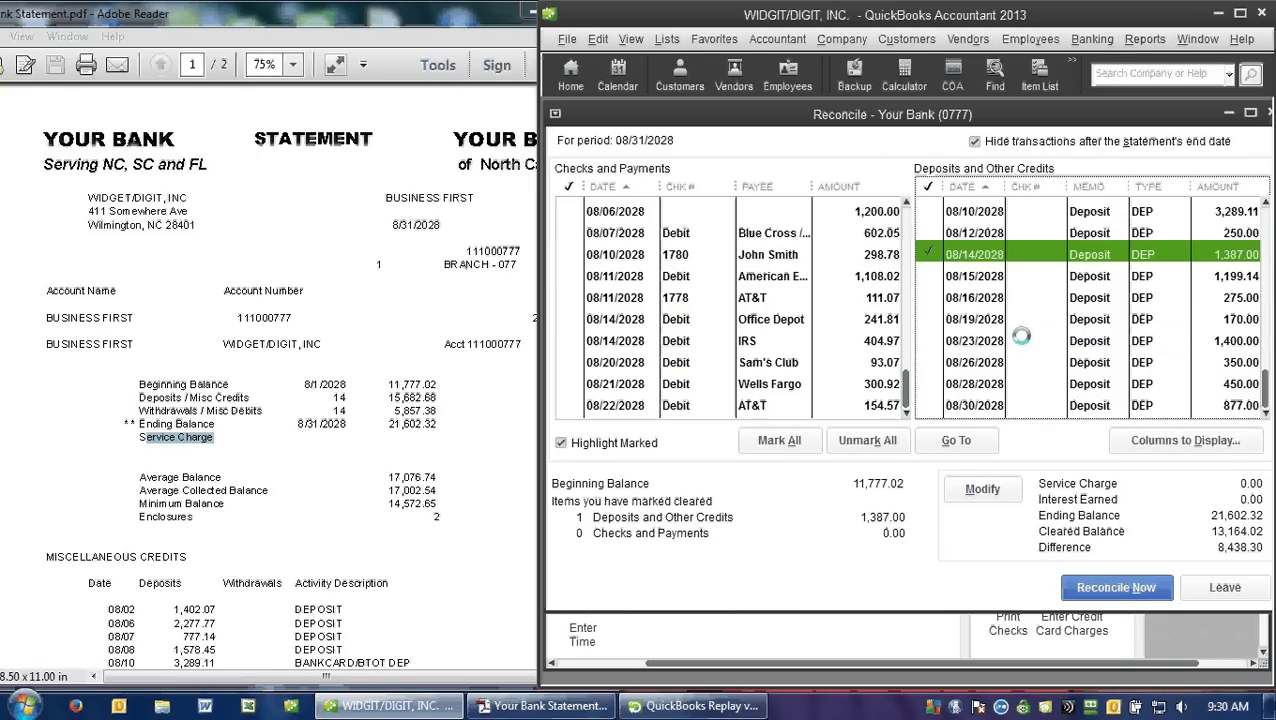
Step: Unmark the 08/14/2028 deposit and bring the miscellaneous credits list on the bank statement into view
click(1021, 340)
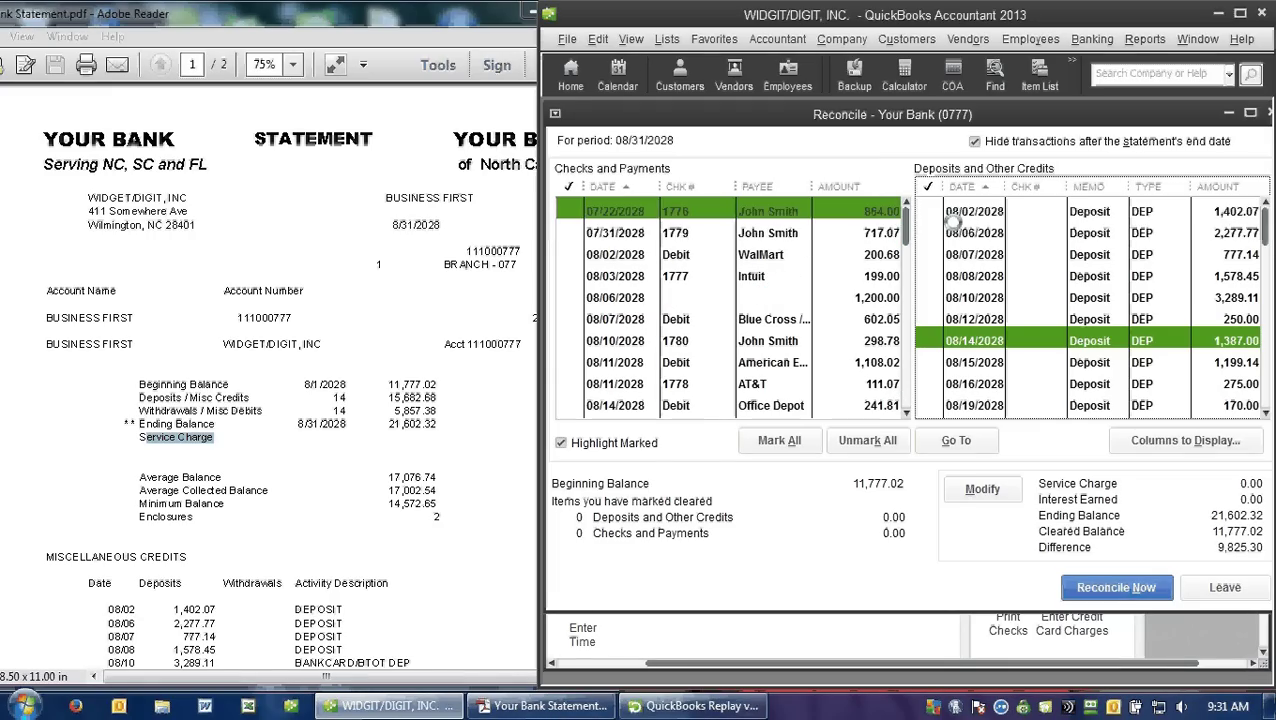
click(334, 326)
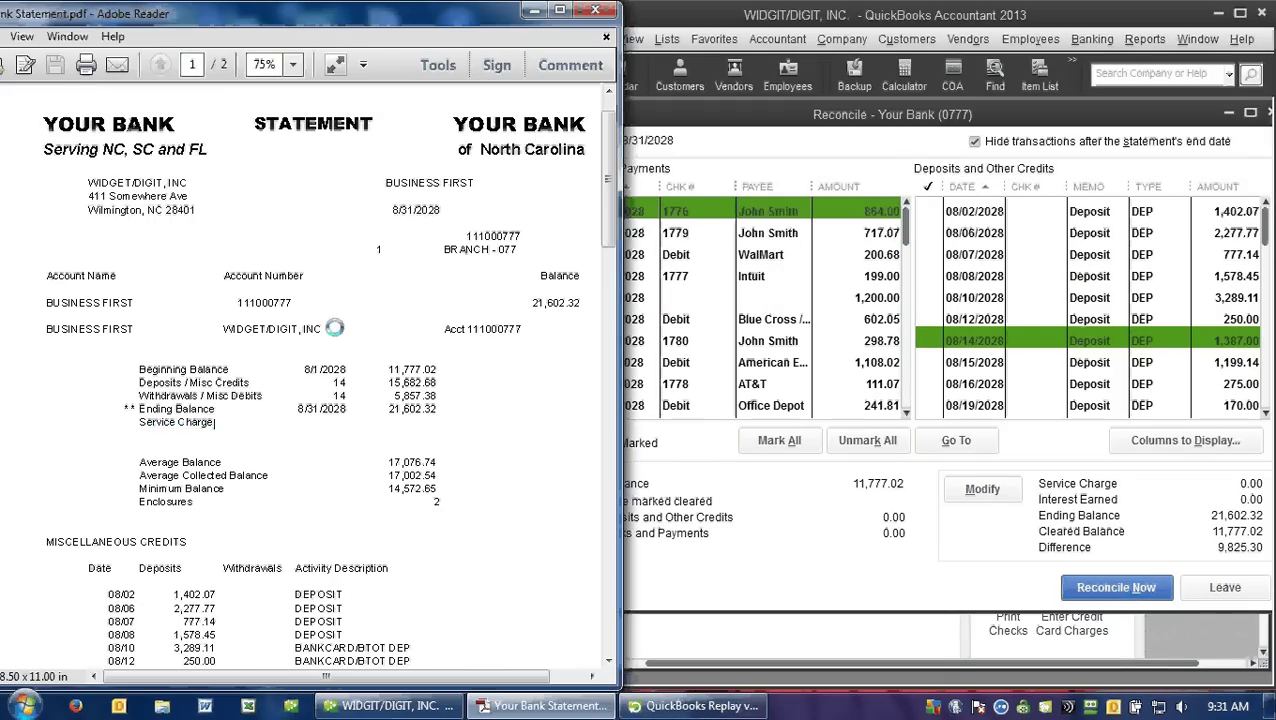
scroll(334, 328, down, 1)
scroll(334, 326, down, 3)
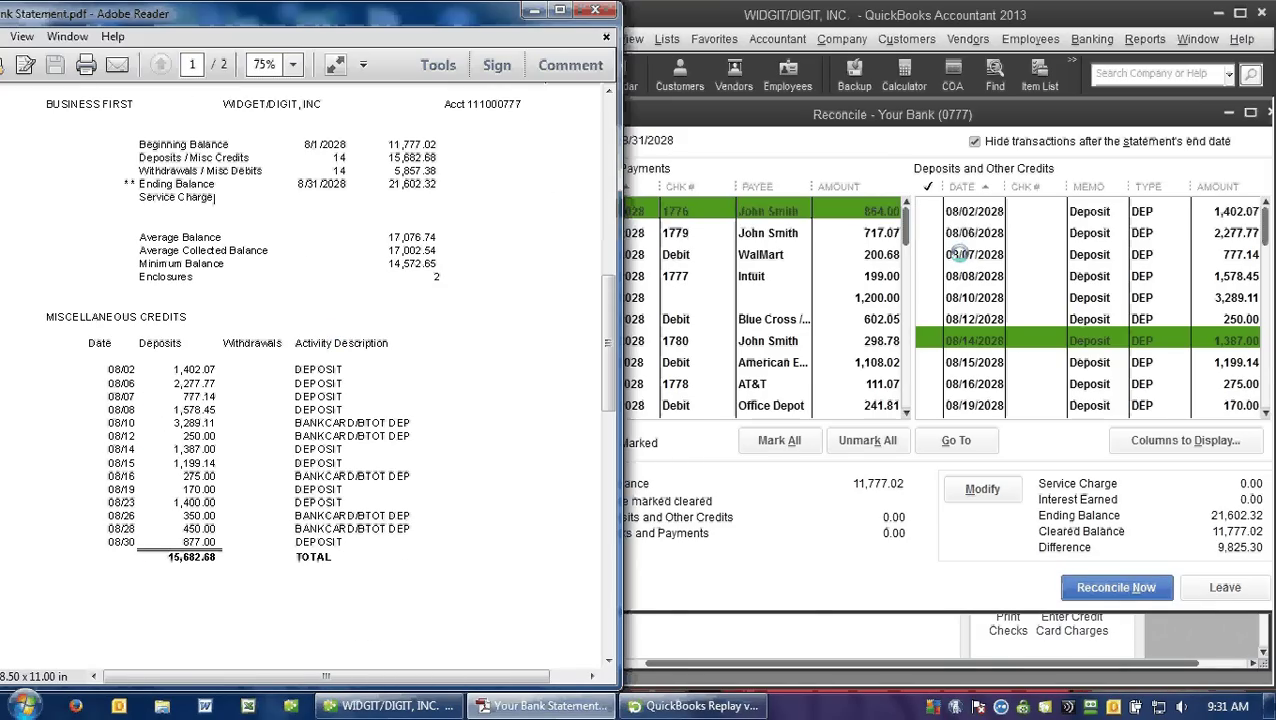
scroll(958, 254, up, 1)
Step: Mark the deposits dated 08/02/2028 through 08/16/2028 as cleared, matching them to the statement's miscellaneous credits
click(958, 212)
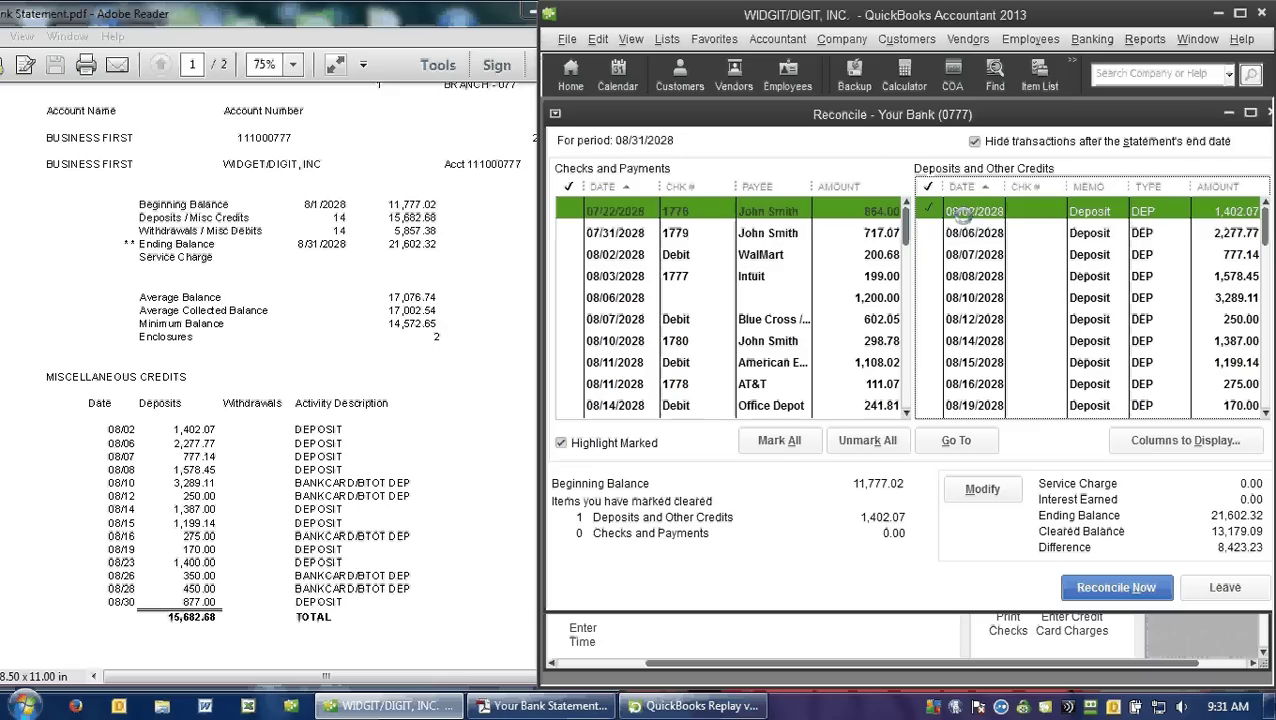
click(948, 232)
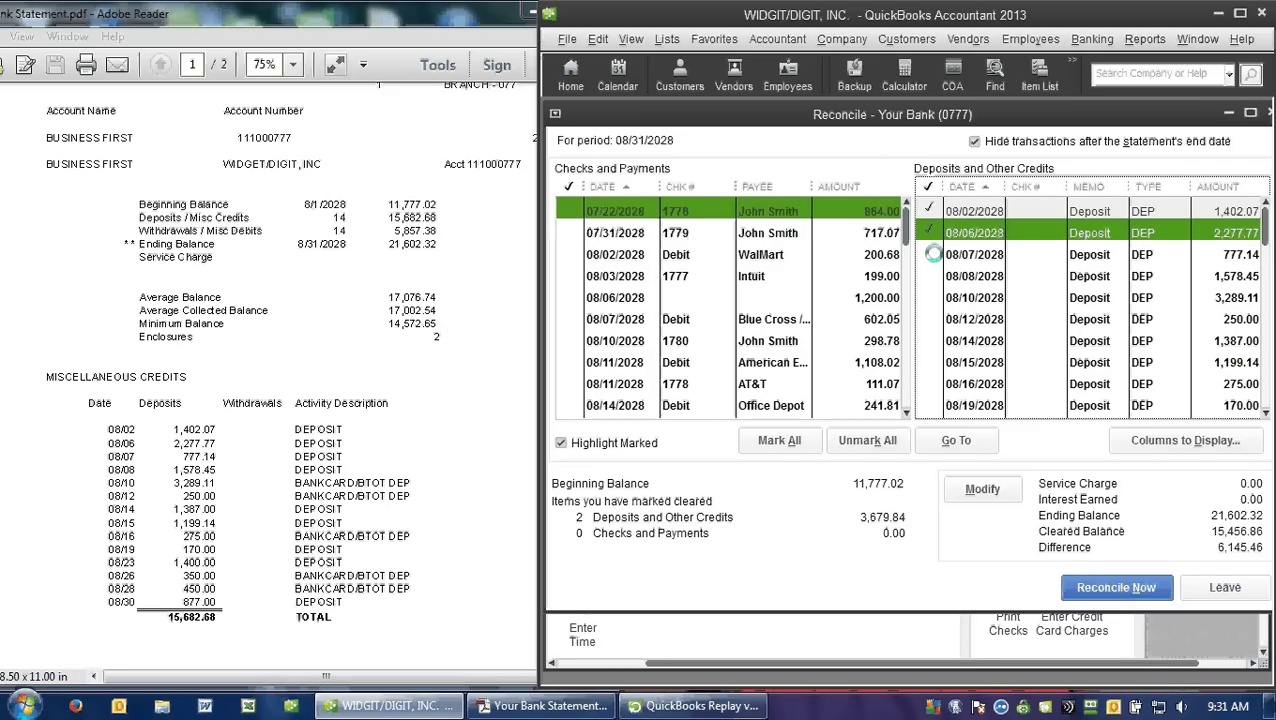
click(932, 254)
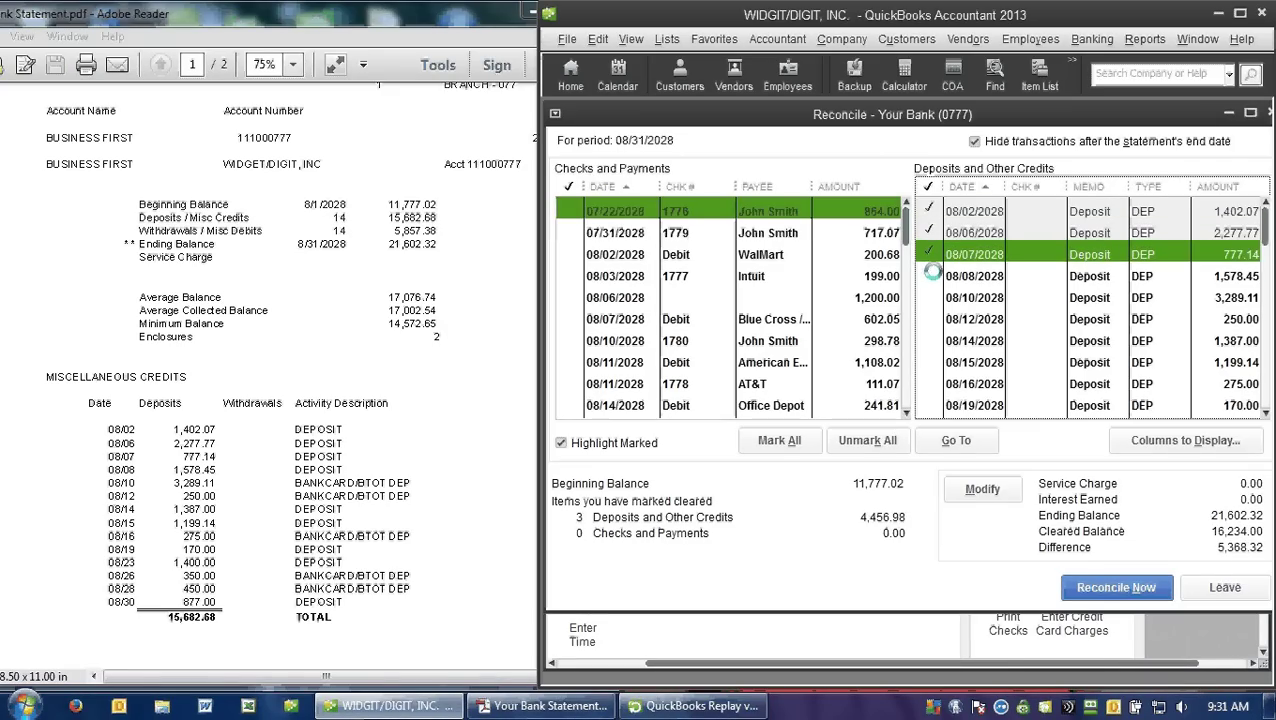
click(932, 275)
click(934, 297)
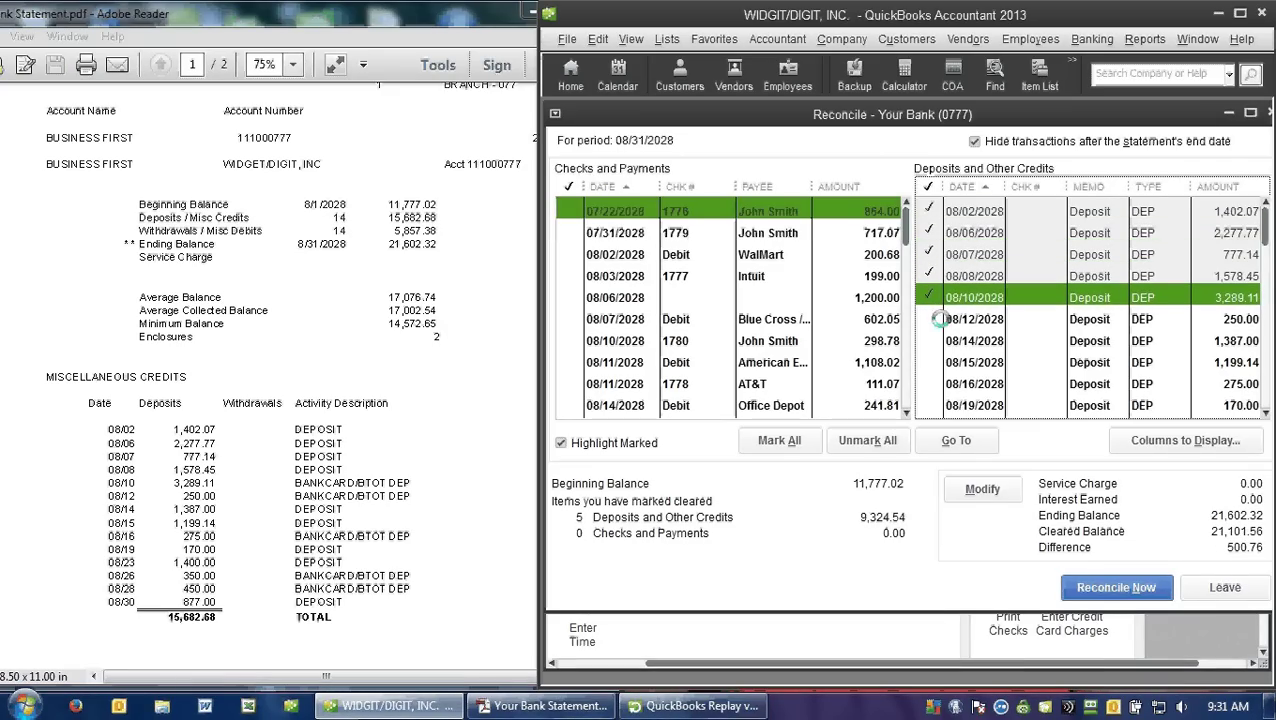
click(940, 319)
click(934, 340)
click(930, 362)
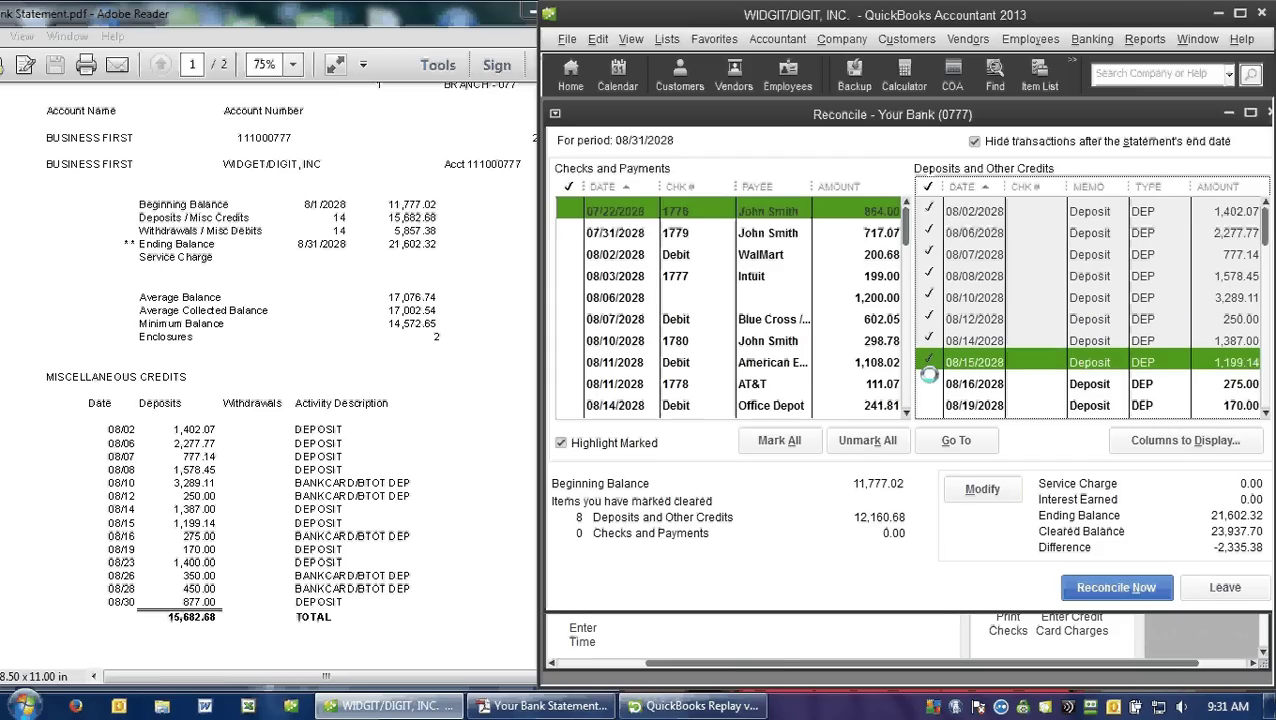
click(929, 383)
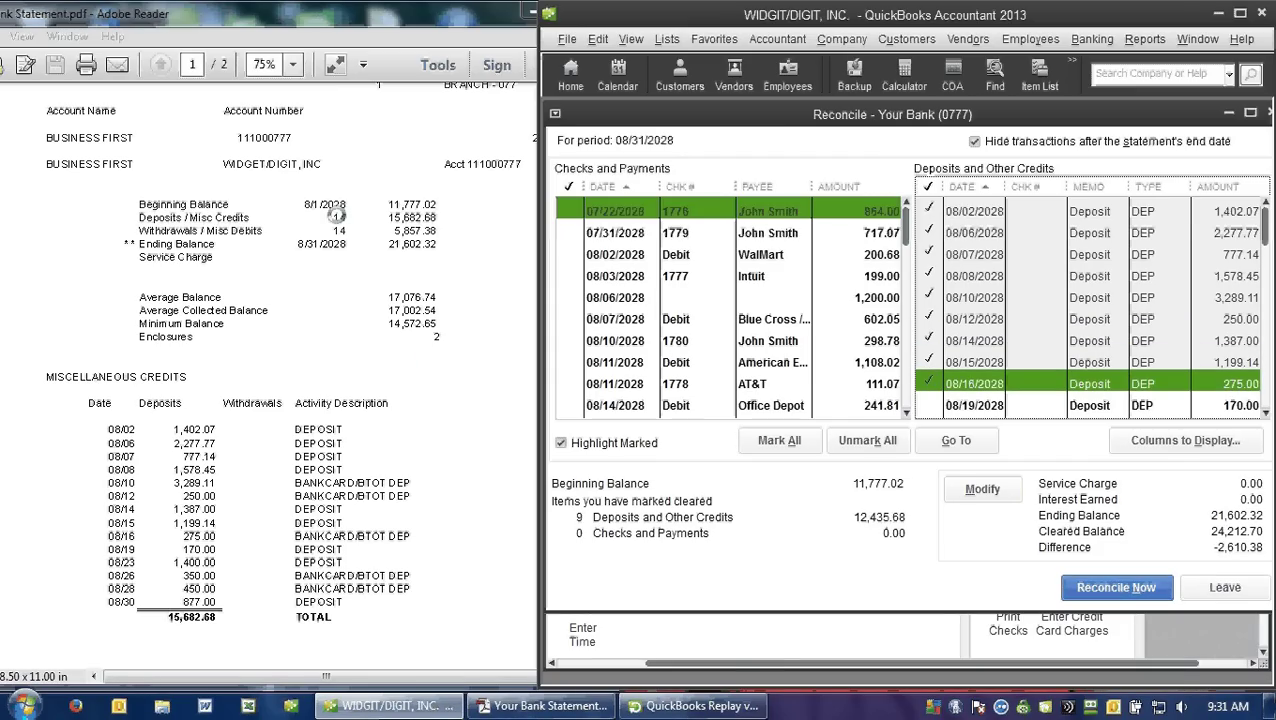
Step: Mark the deposits dated 08/19/2028 through 08/30/2028 as cleared and compare the cleared deposits total with the statement's total
scroll(755, 345, down, 2)
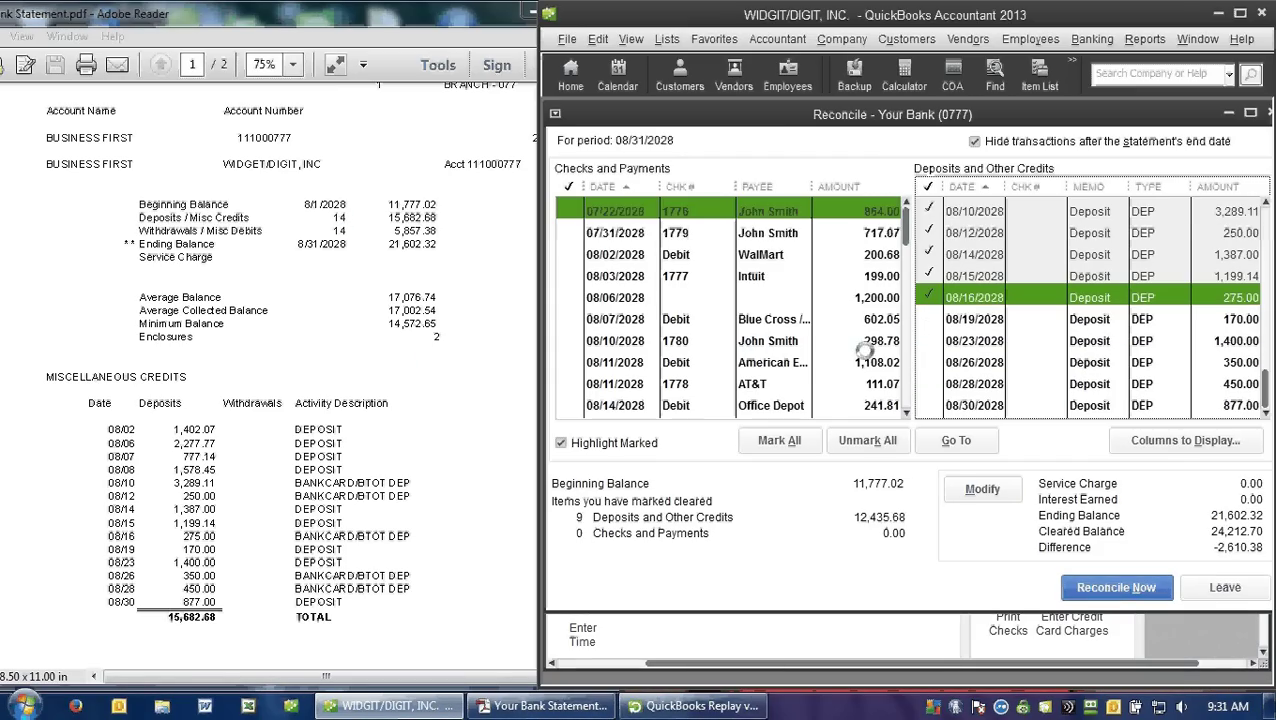
click(931, 318)
click(931, 342)
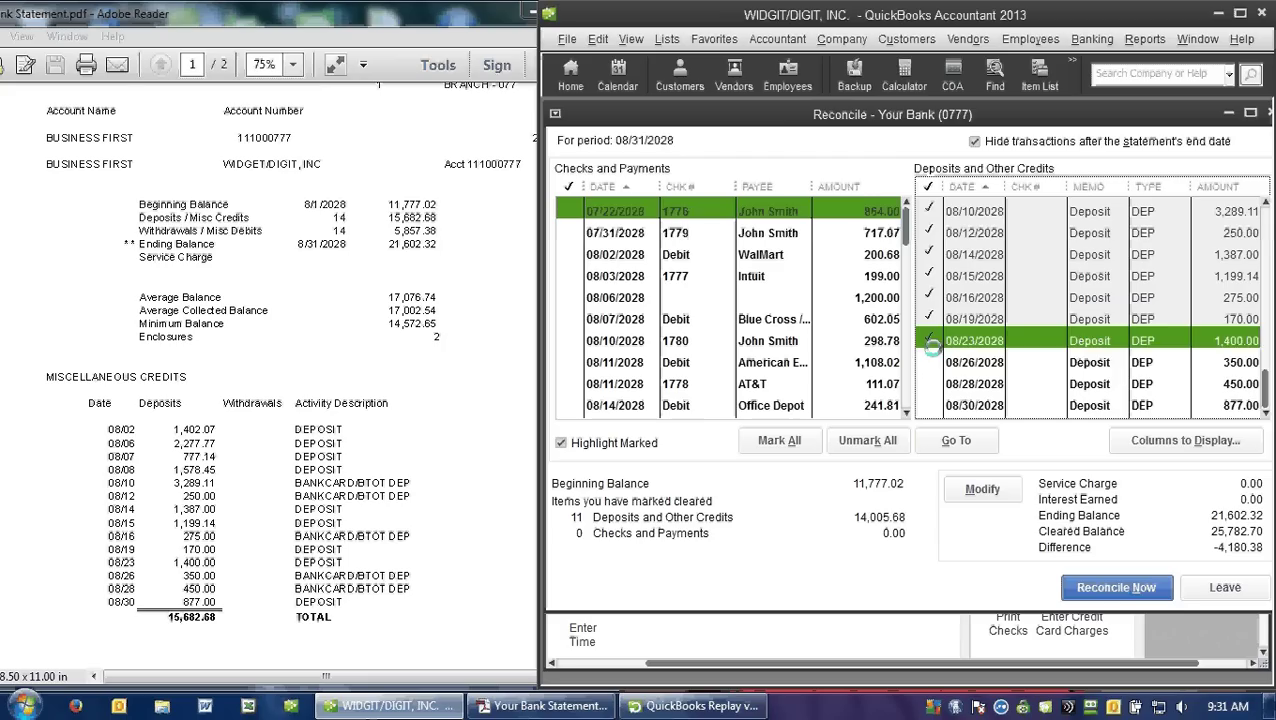
click(930, 362)
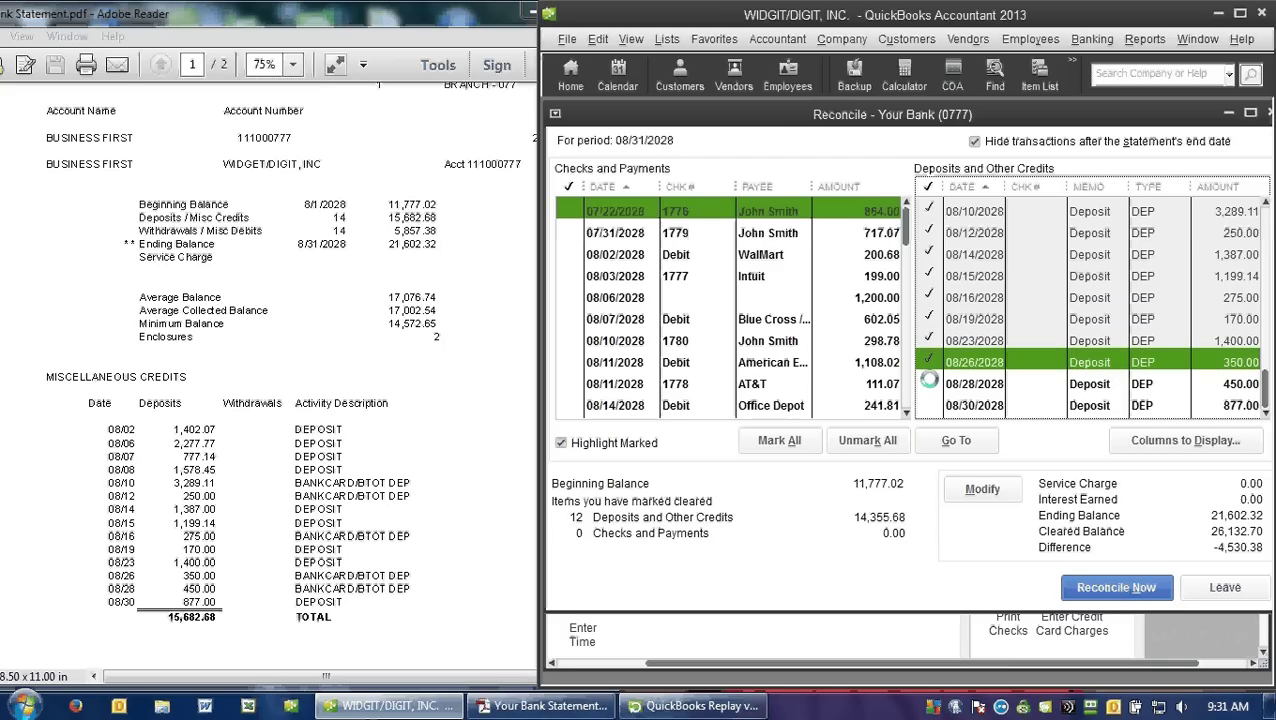
click(930, 383)
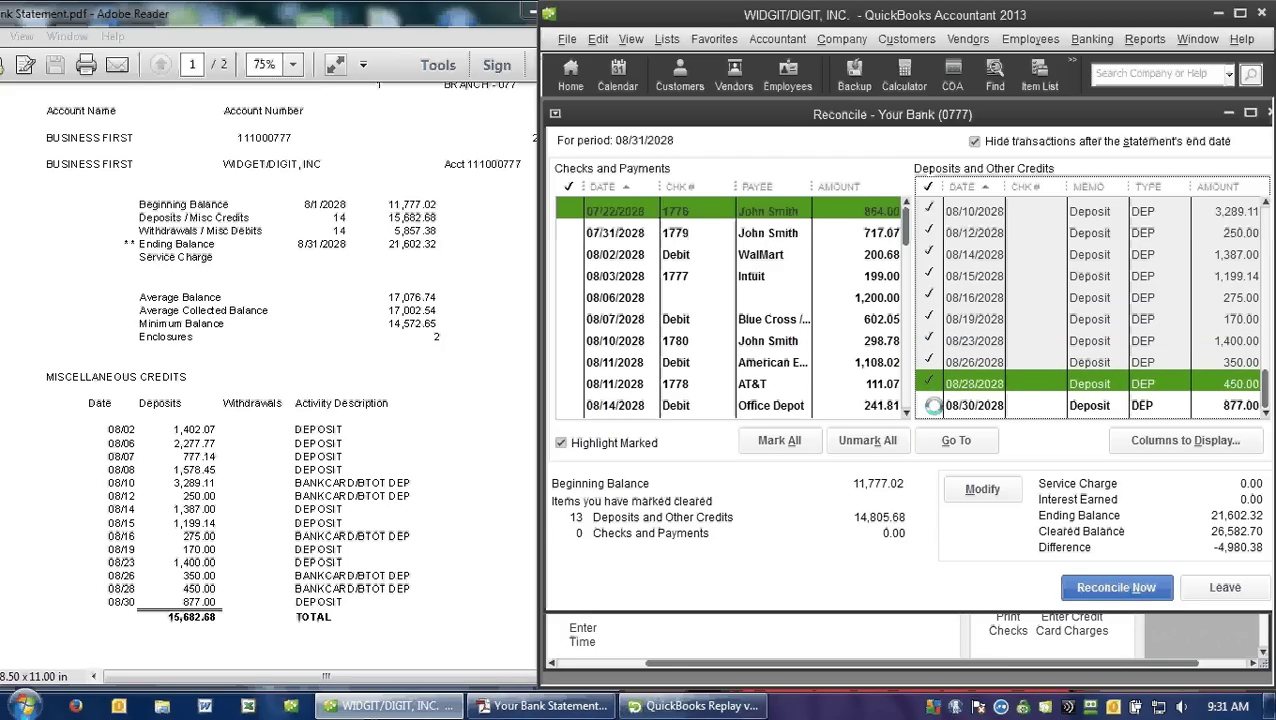
click(931, 405)
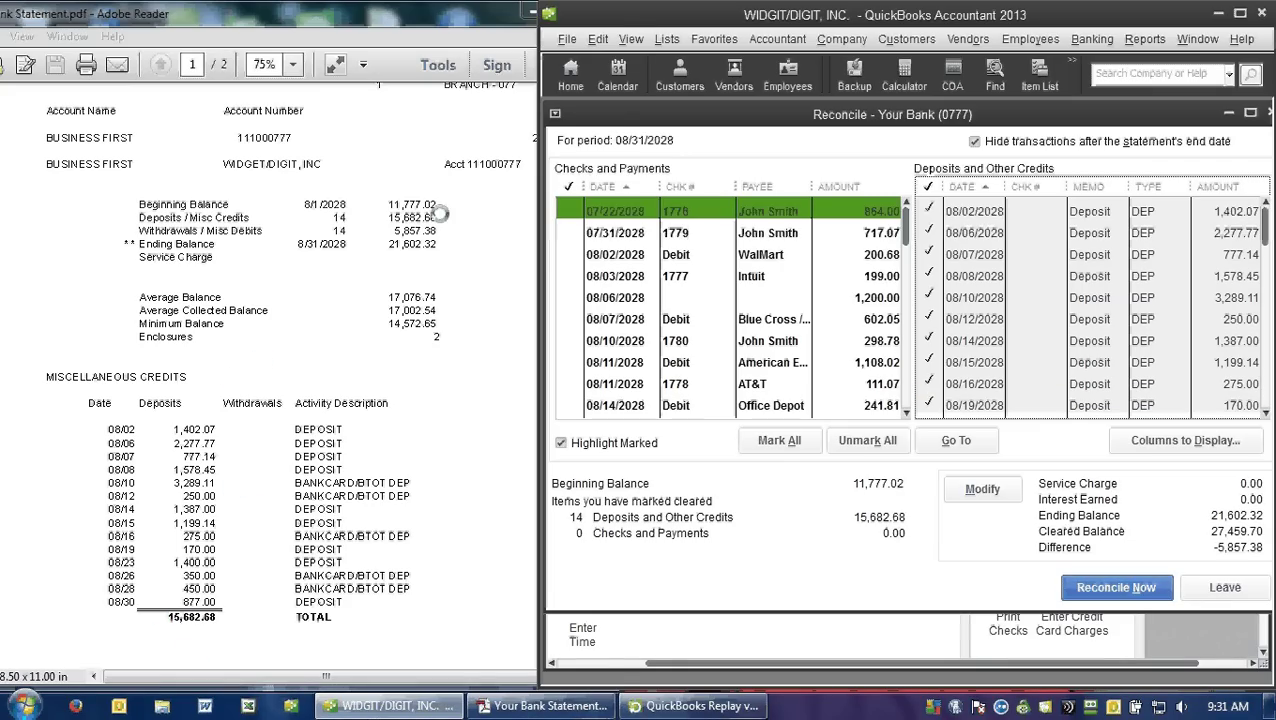
drag(438, 217, 386, 217)
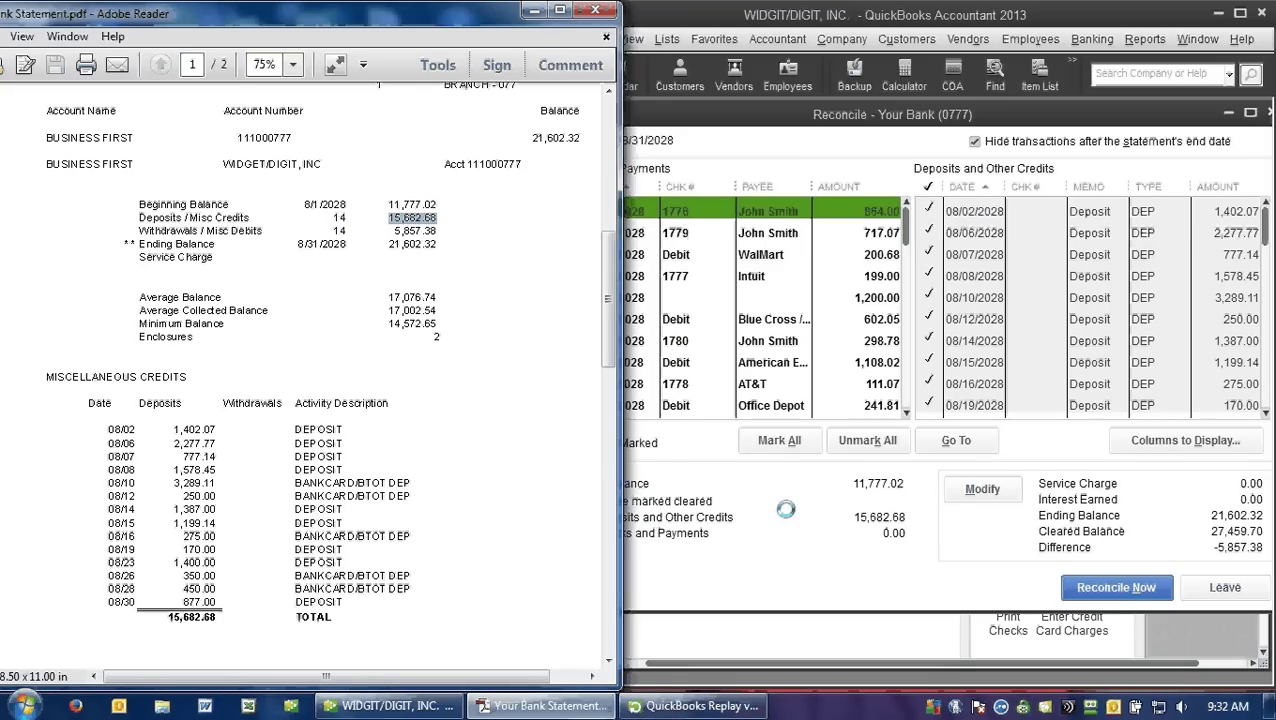
click(877, 517)
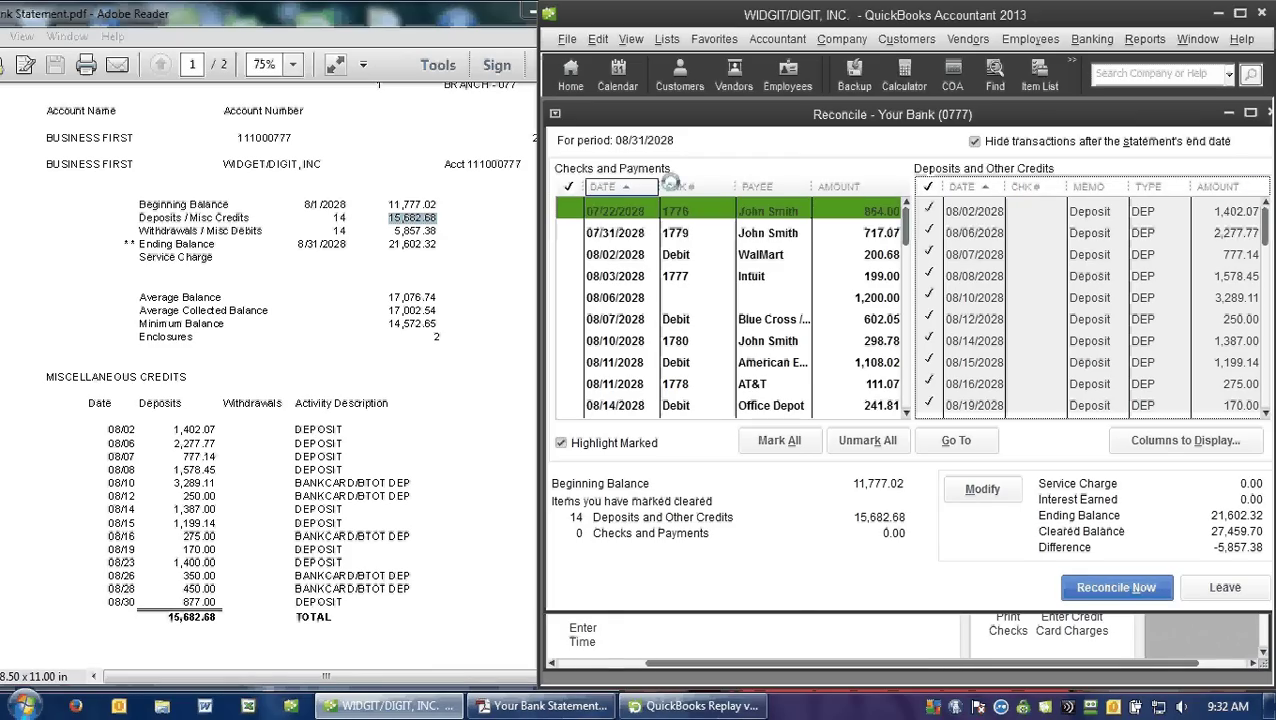
Step: Sort the deposits by amount and the checks and payments by check number
click(845, 186)
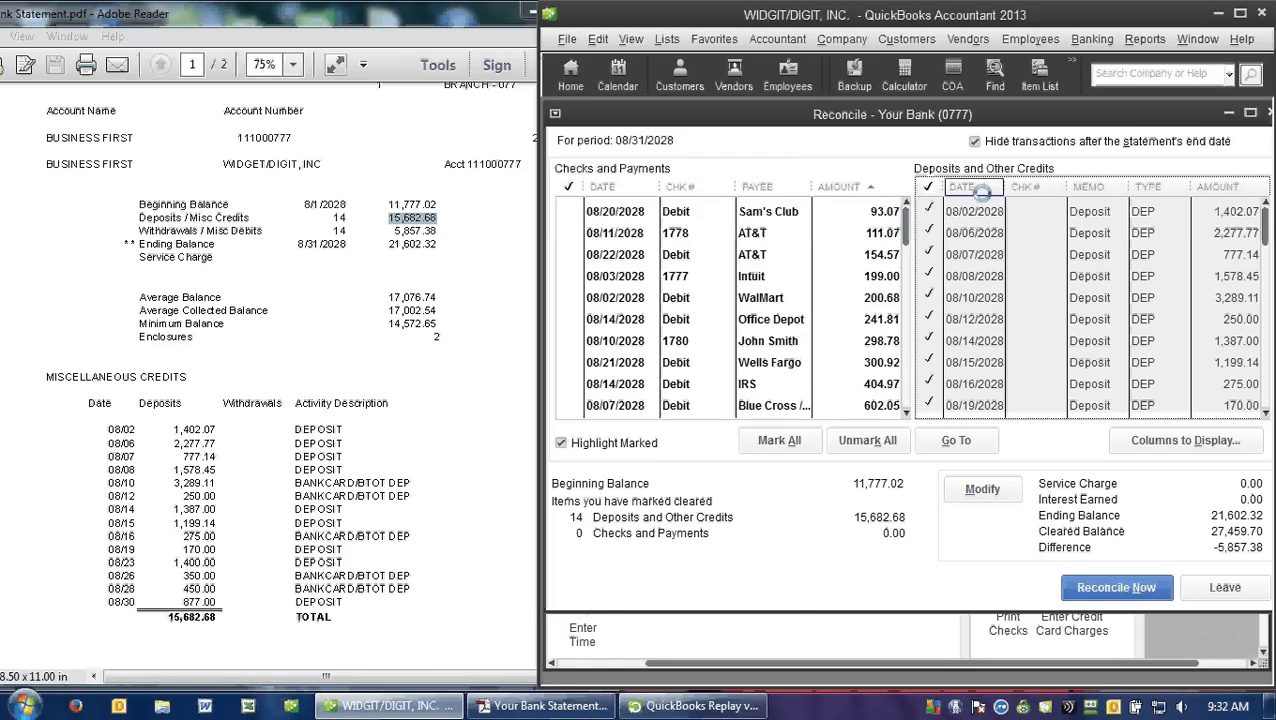
click(1218, 186)
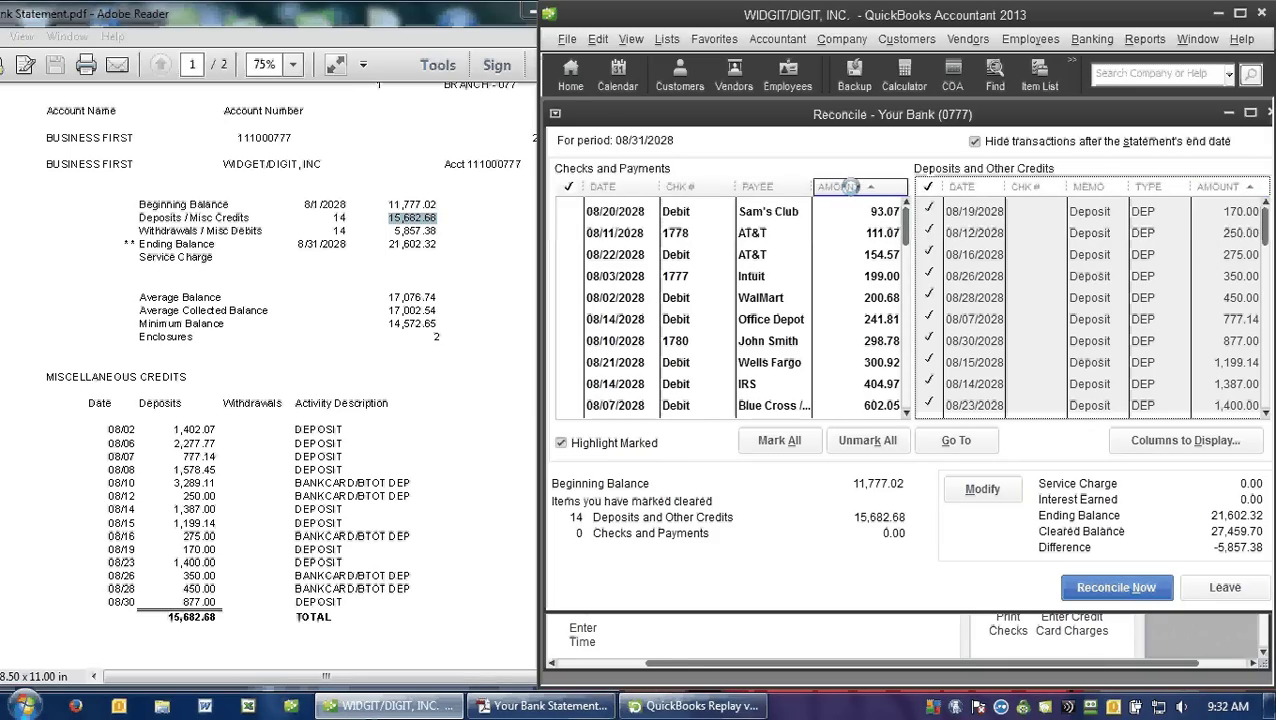
click(713, 188)
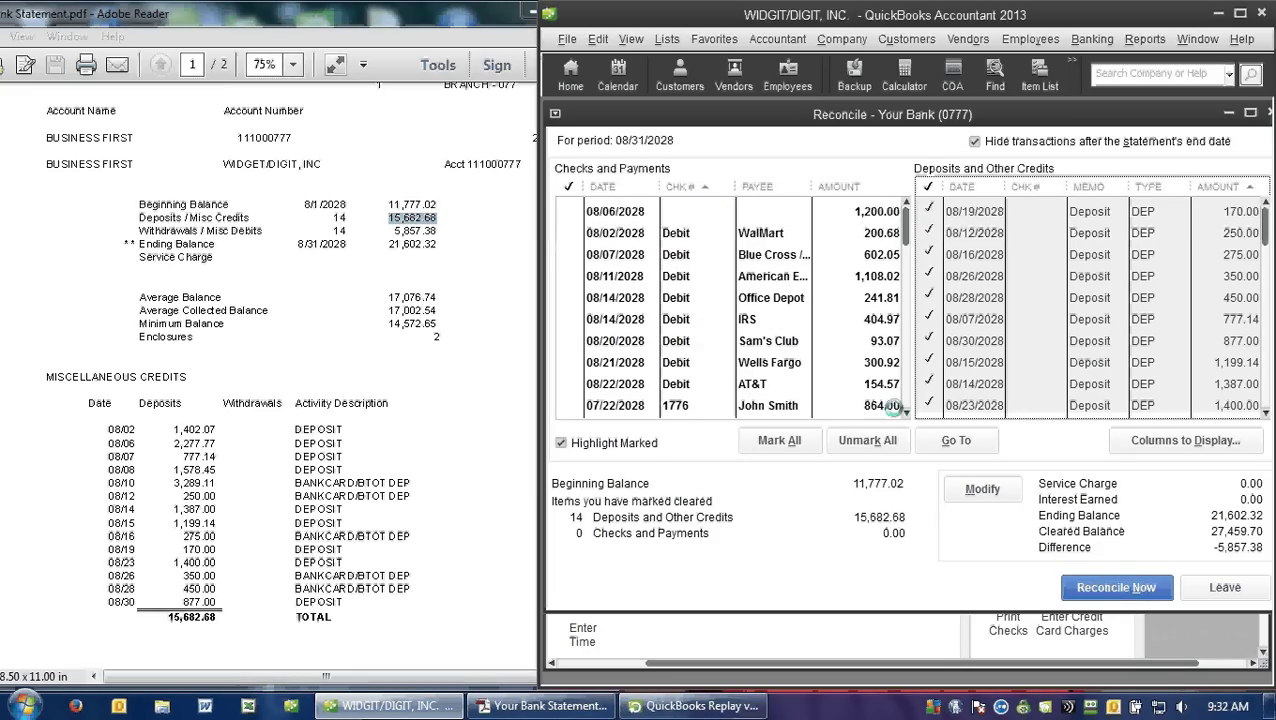
Step: Using the statement's debits page, mark the WalMart 200.68, 08/06/2028 transfer of 1,200.00, Blue Cross 602.05 and American Express 1,108.02 payments as cleared
scroll(893, 405, down, 3)
click(362, 428)
scroll(362, 428, down, 10)
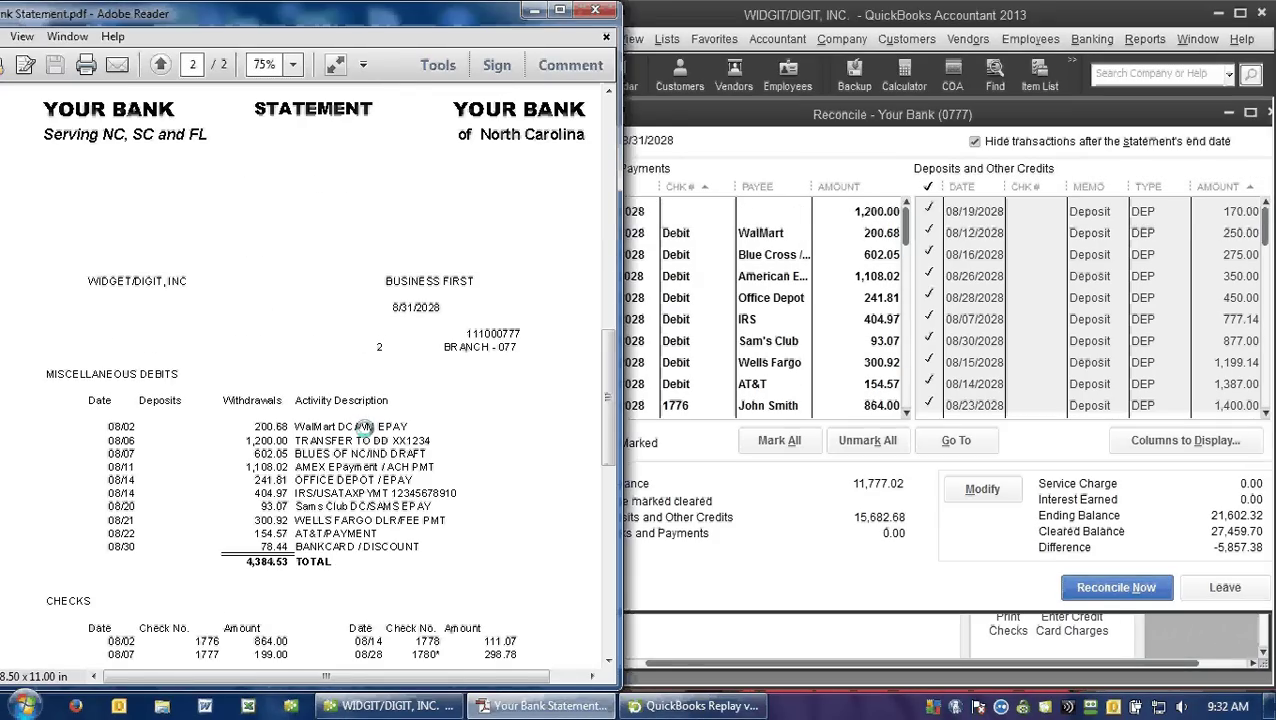
scroll(362, 428, down, 3)
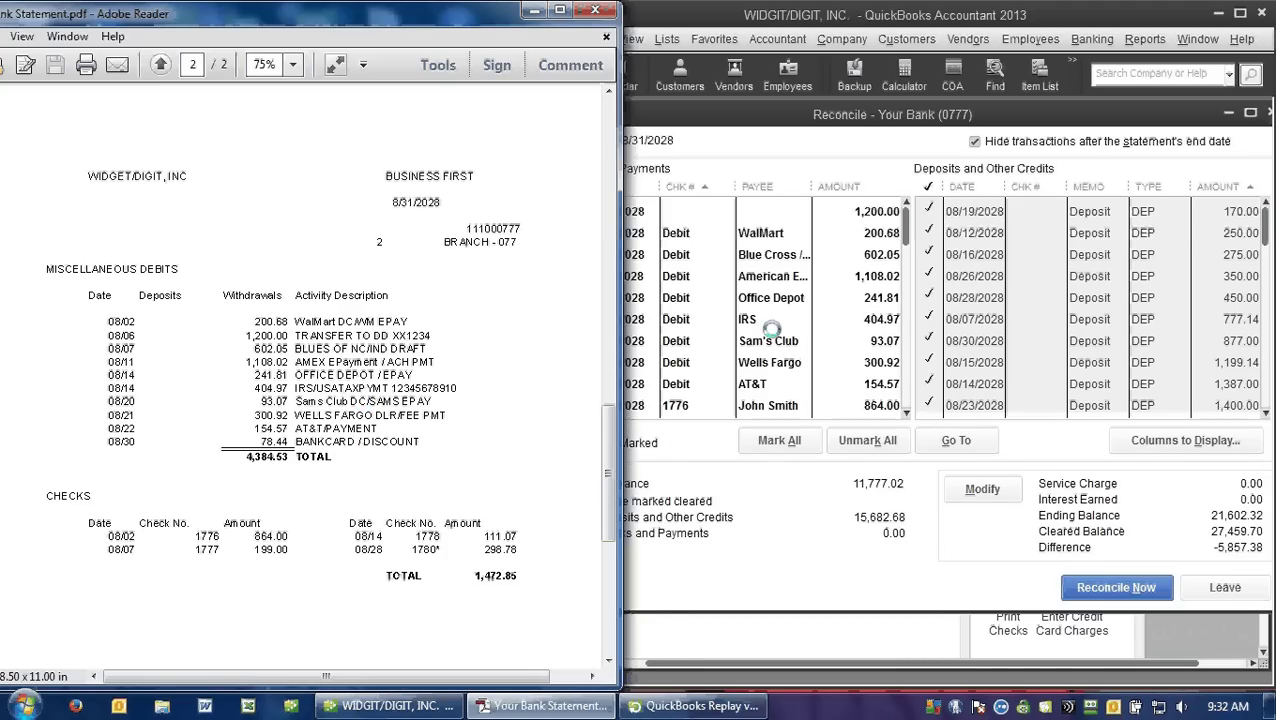
click(747, 226)
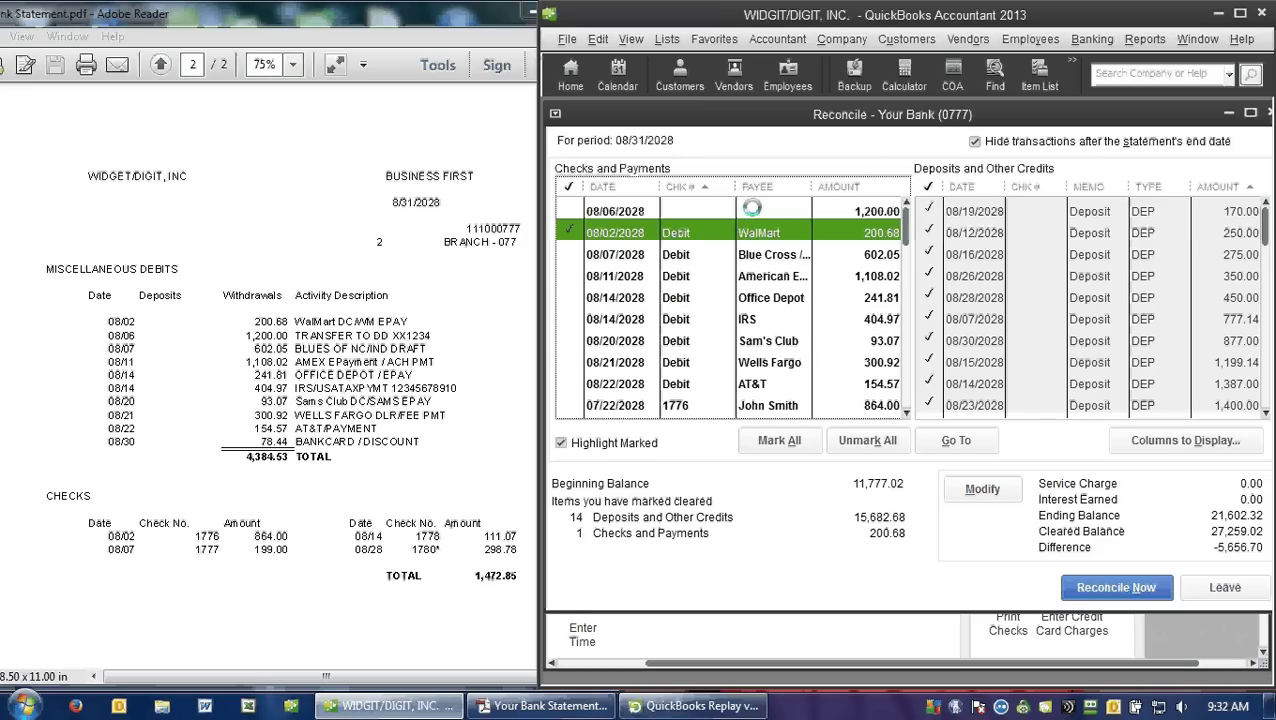
click(750, 216)
click(745, 254)
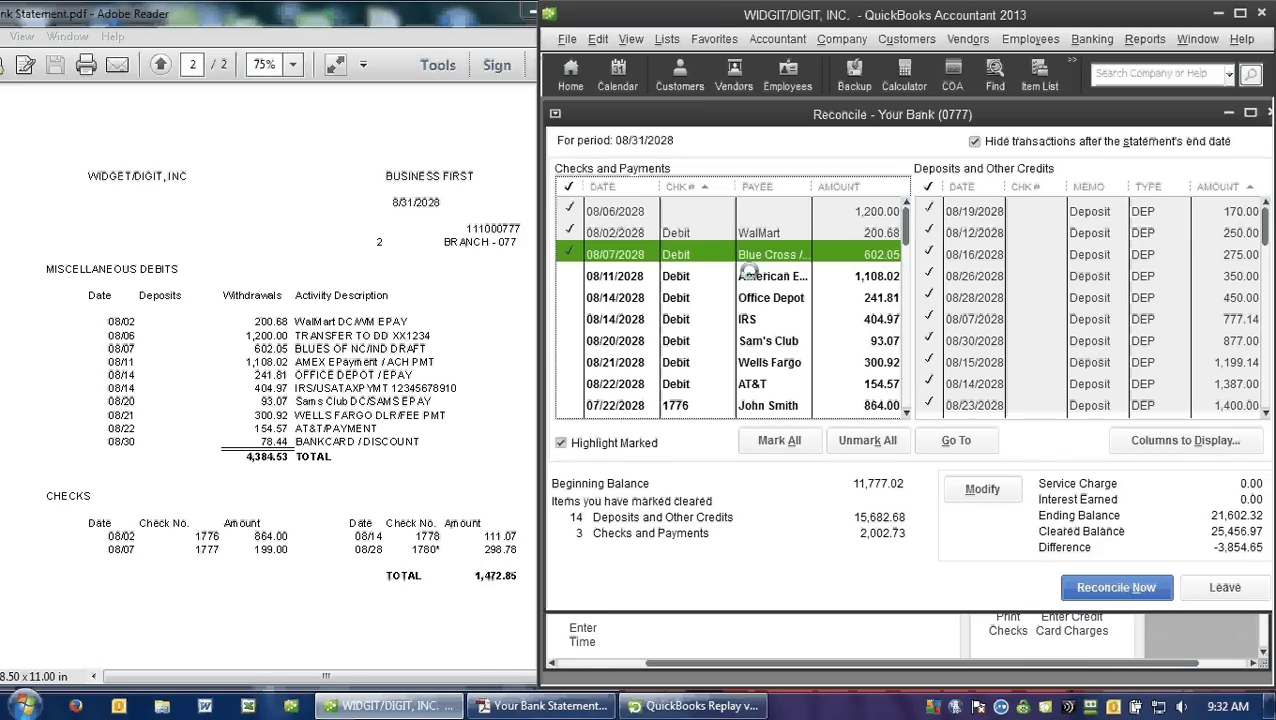
click(745, 276)
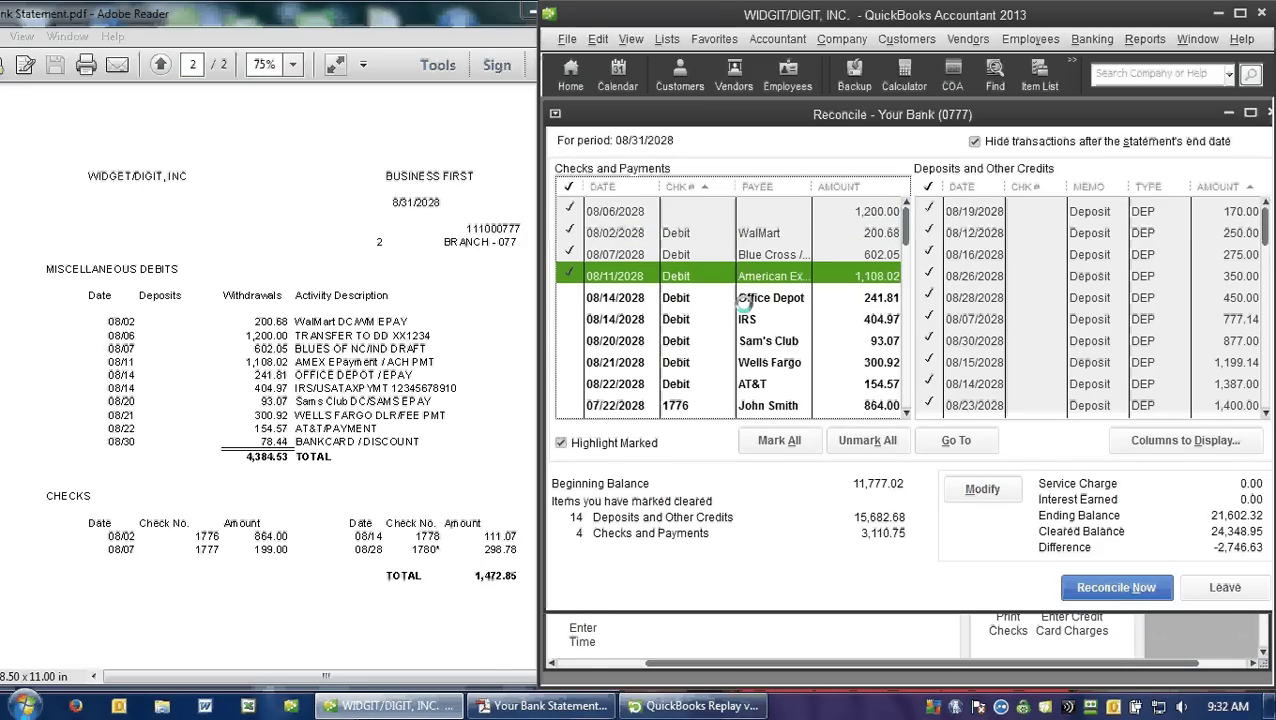
Step: Mark the Office Depot 241.81, IRS 404.97, Sam's Club 93.07, Wells Fargo 300.92 and AT&T 154.57 debits as cleared
click(745, 297)
click(745, 319)
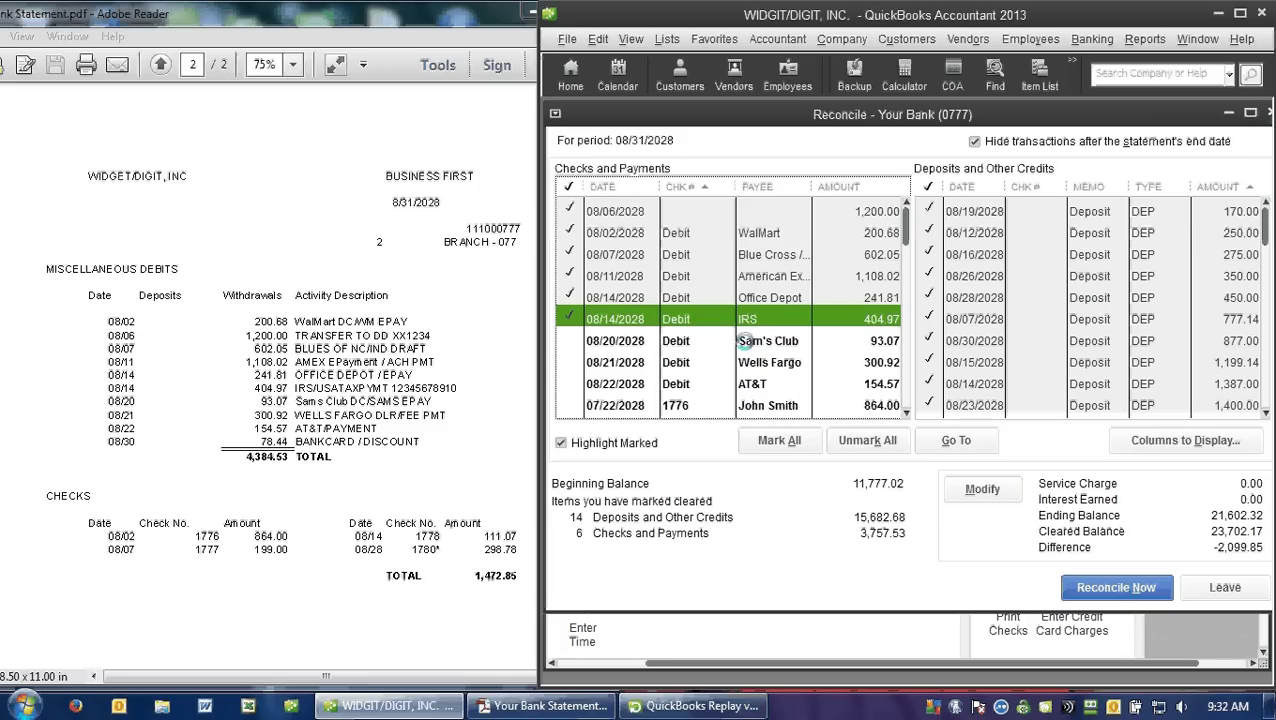
click(745, 341)
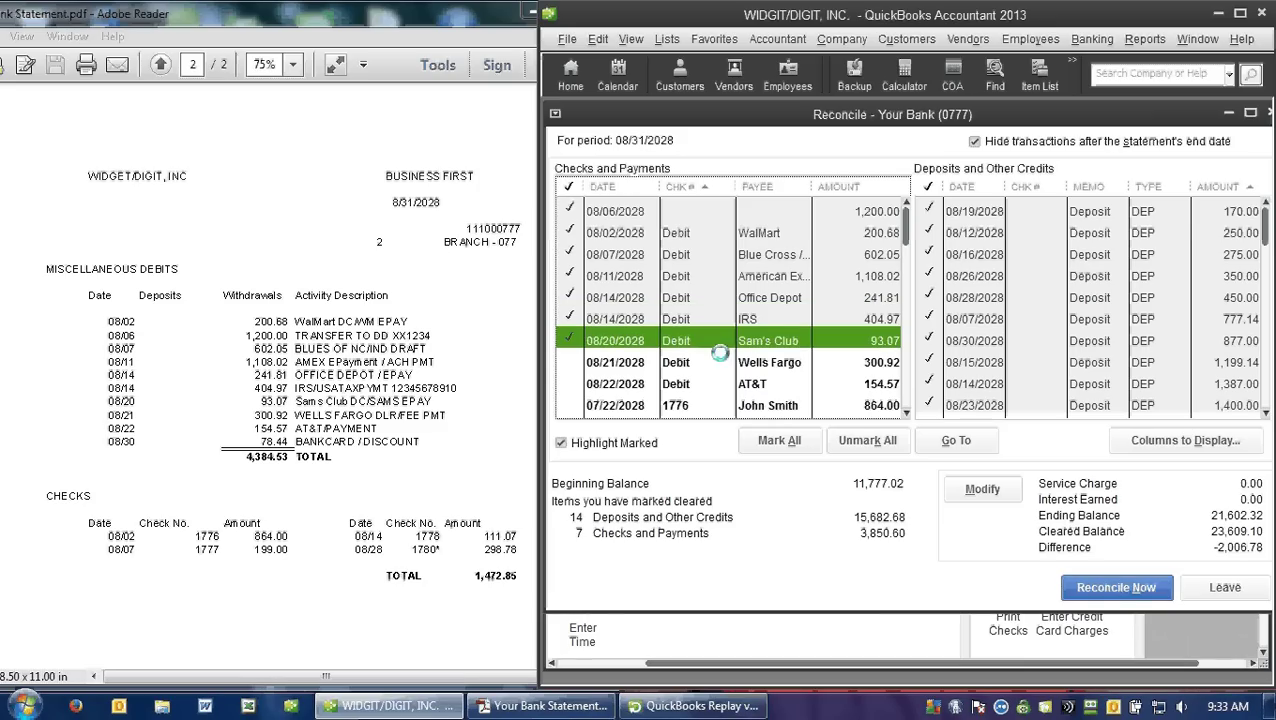
click(690, 362)
click(686, 384)
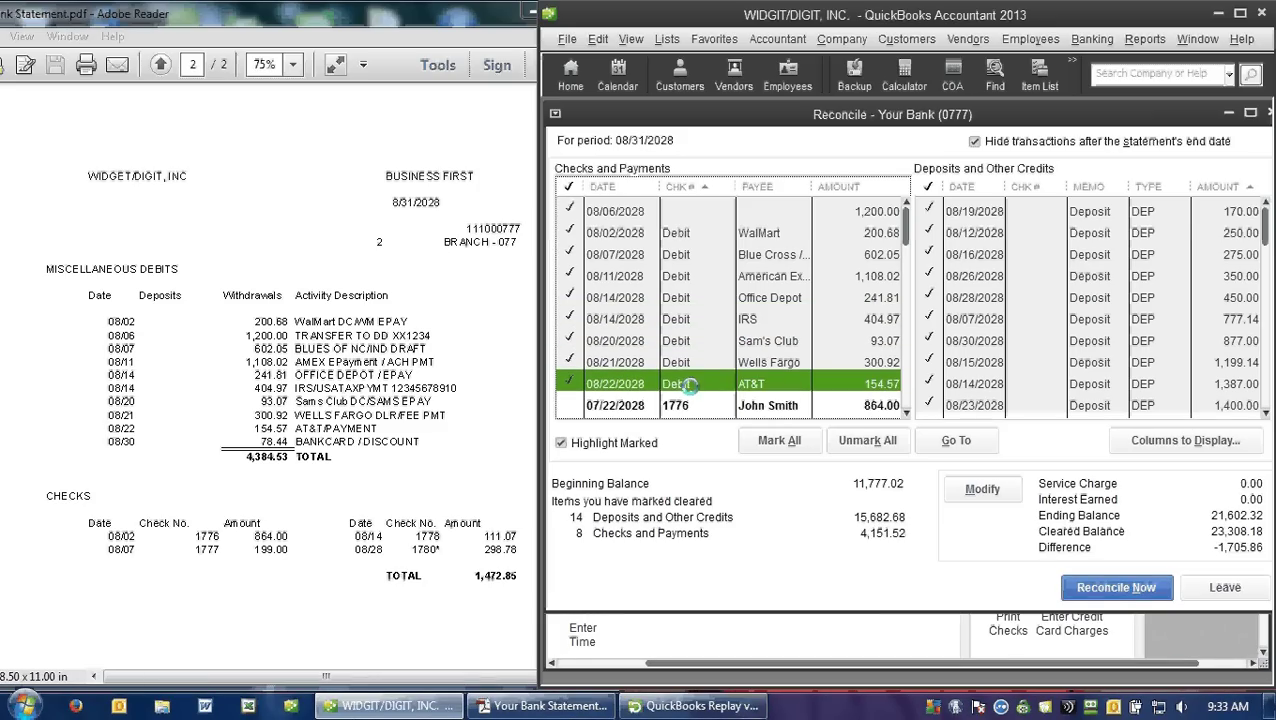
Step: Mark checks 1776, 1777, 1778 and 1780 as cleared to match the checks listed on the statement
click(677, 405)
click(677, 405)
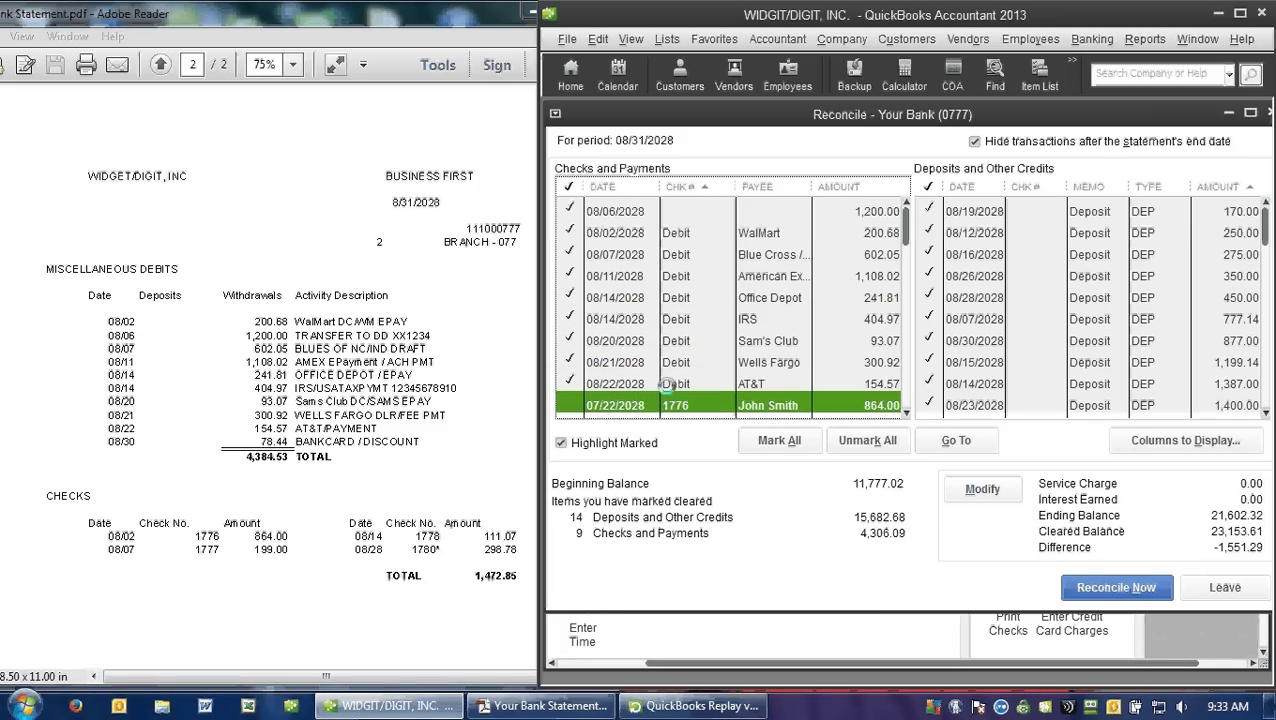
scroll(656, 393, down, 2)
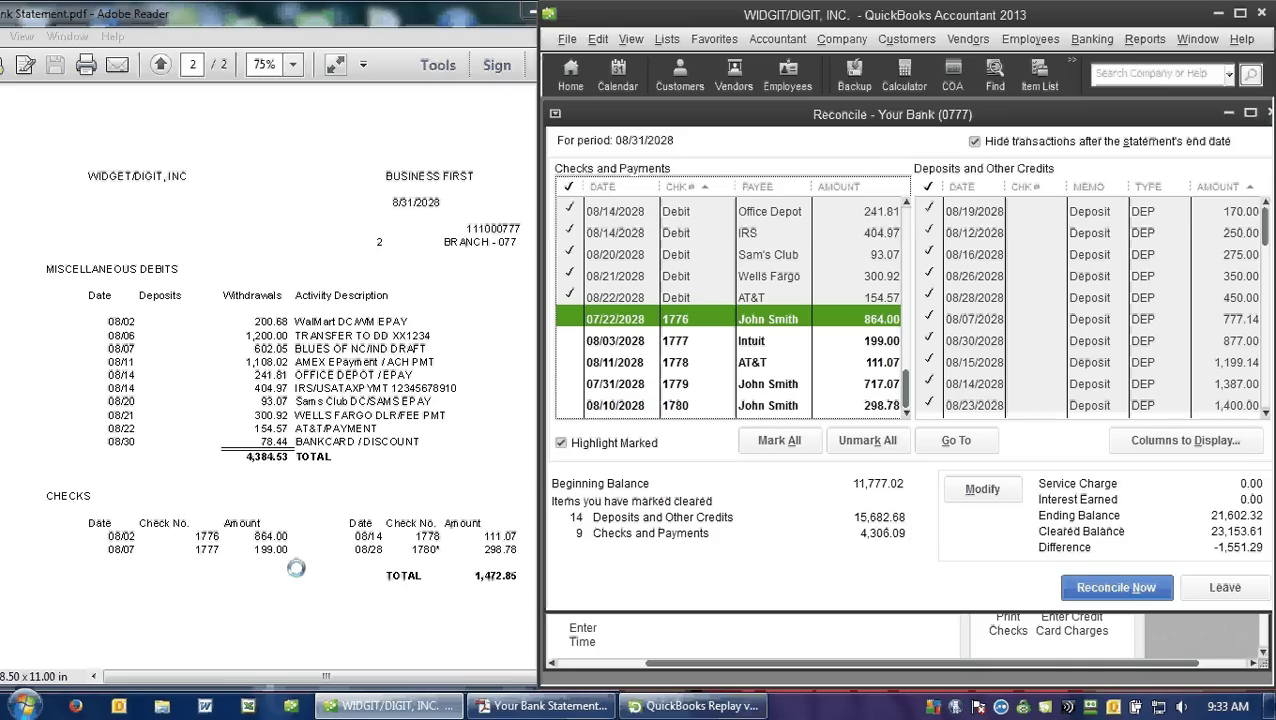
click(641, 316)
click(632, 341)
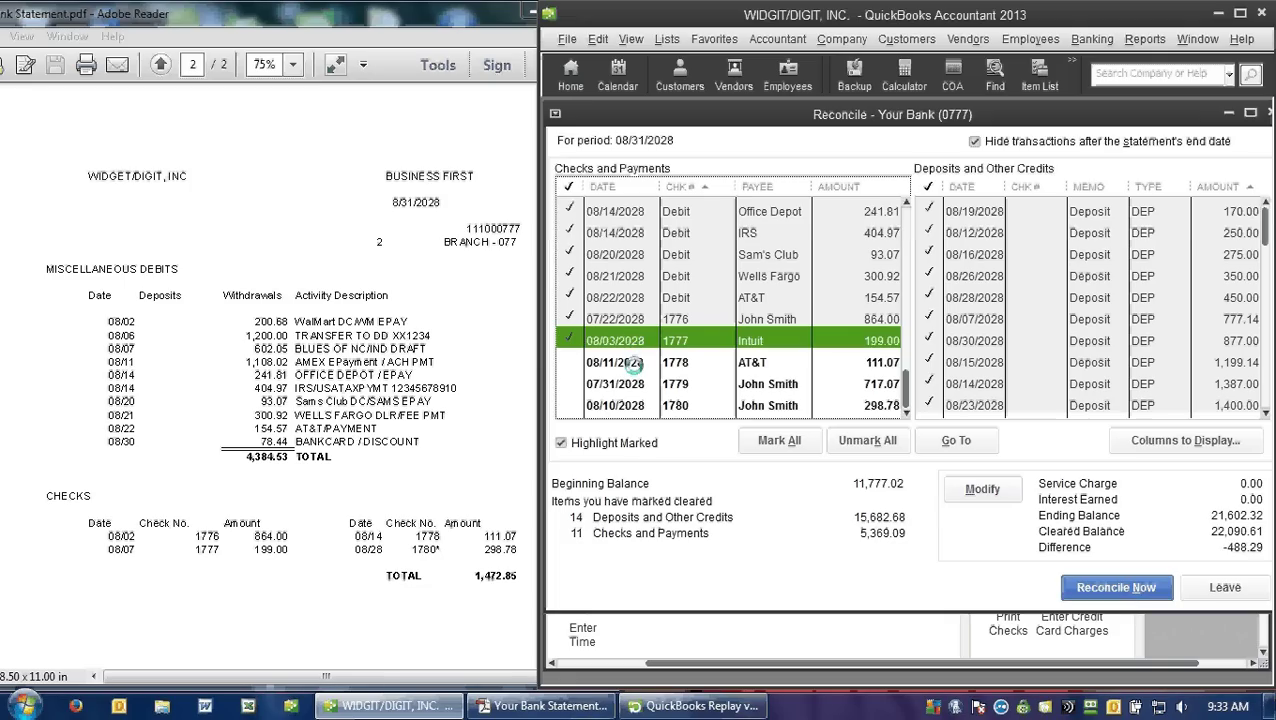
click(633, 364)
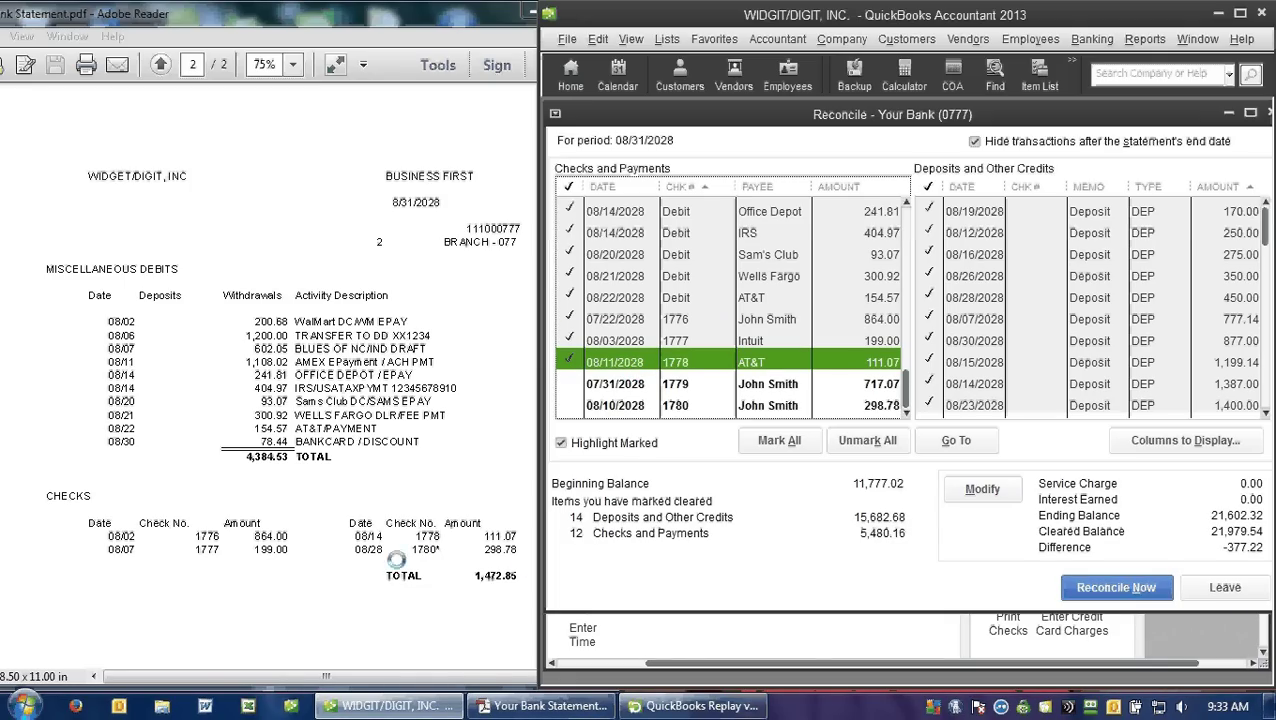
click(610, 405)
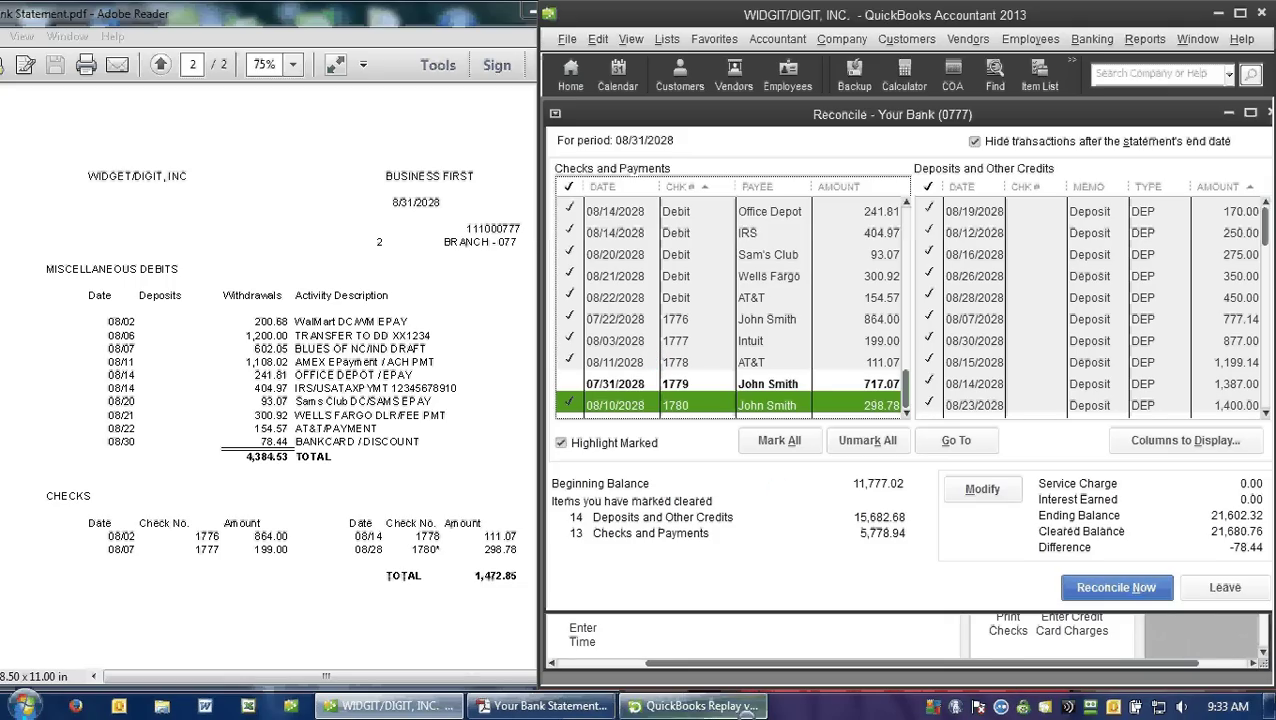
click(746, 706)
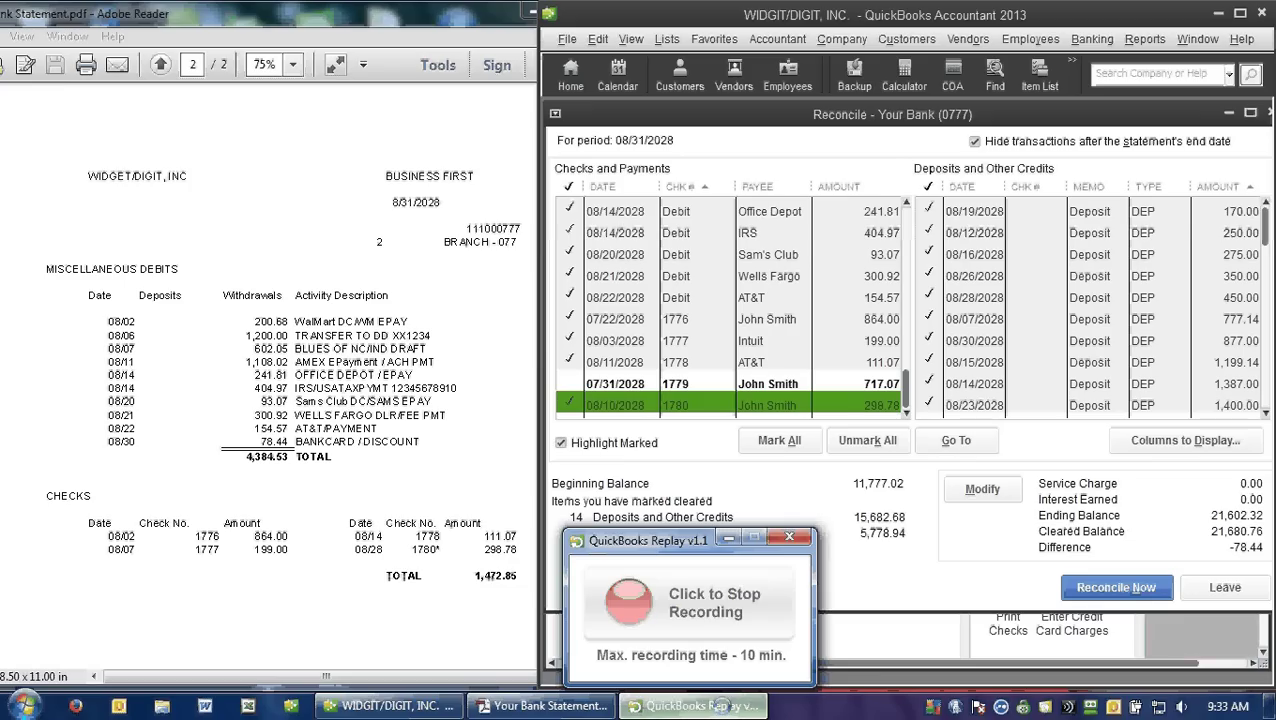
click(629, 600)
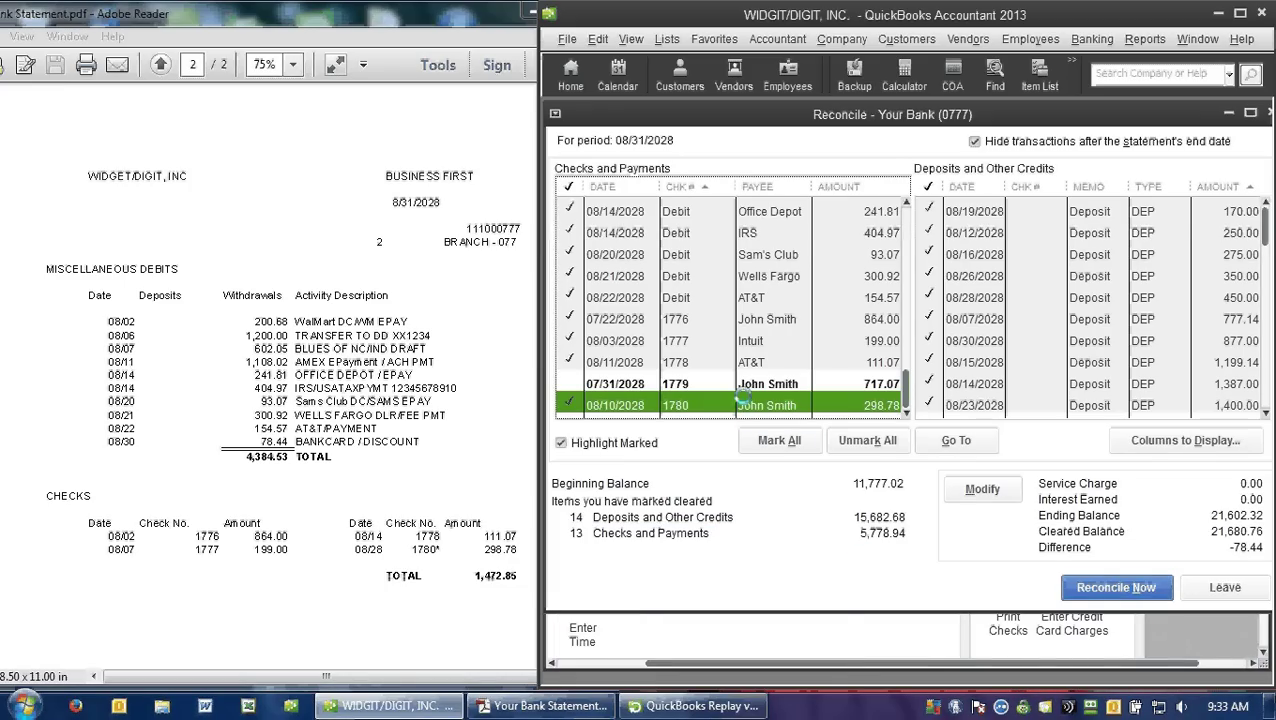
Step: Start a new check on the Your Bank account and enter Debit as its number
key(ctrl+w)
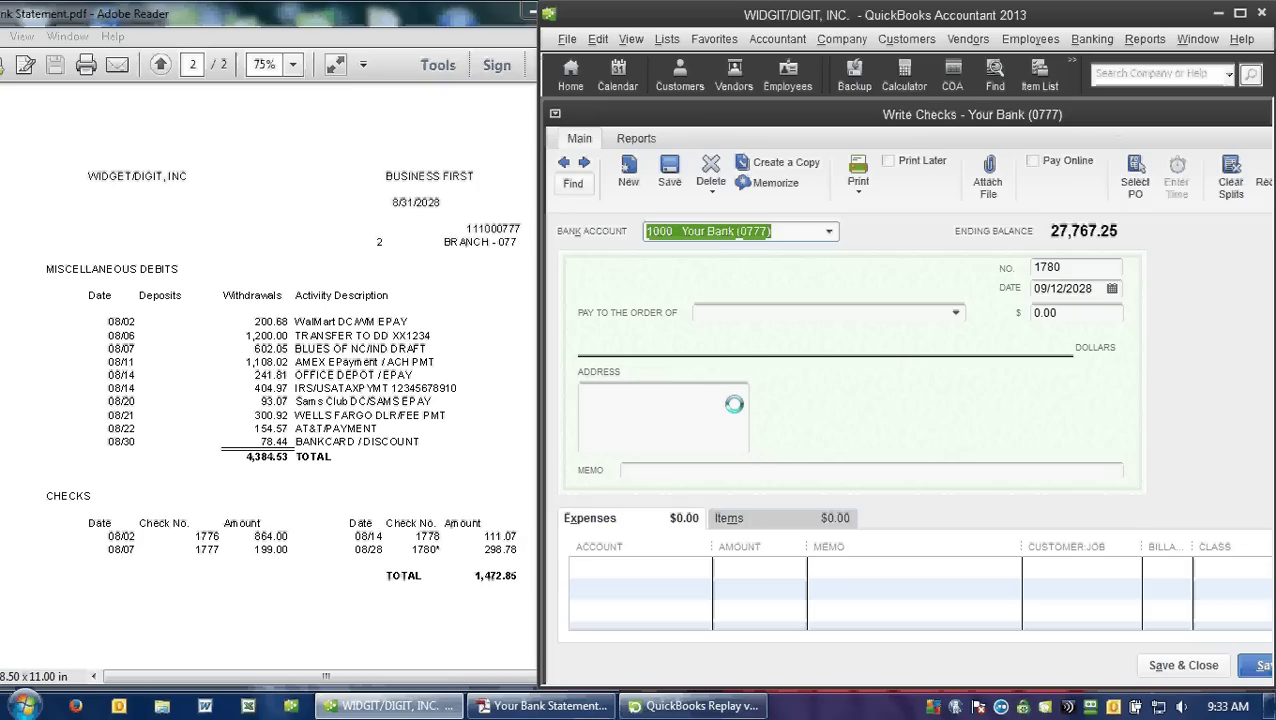
text(Denit)
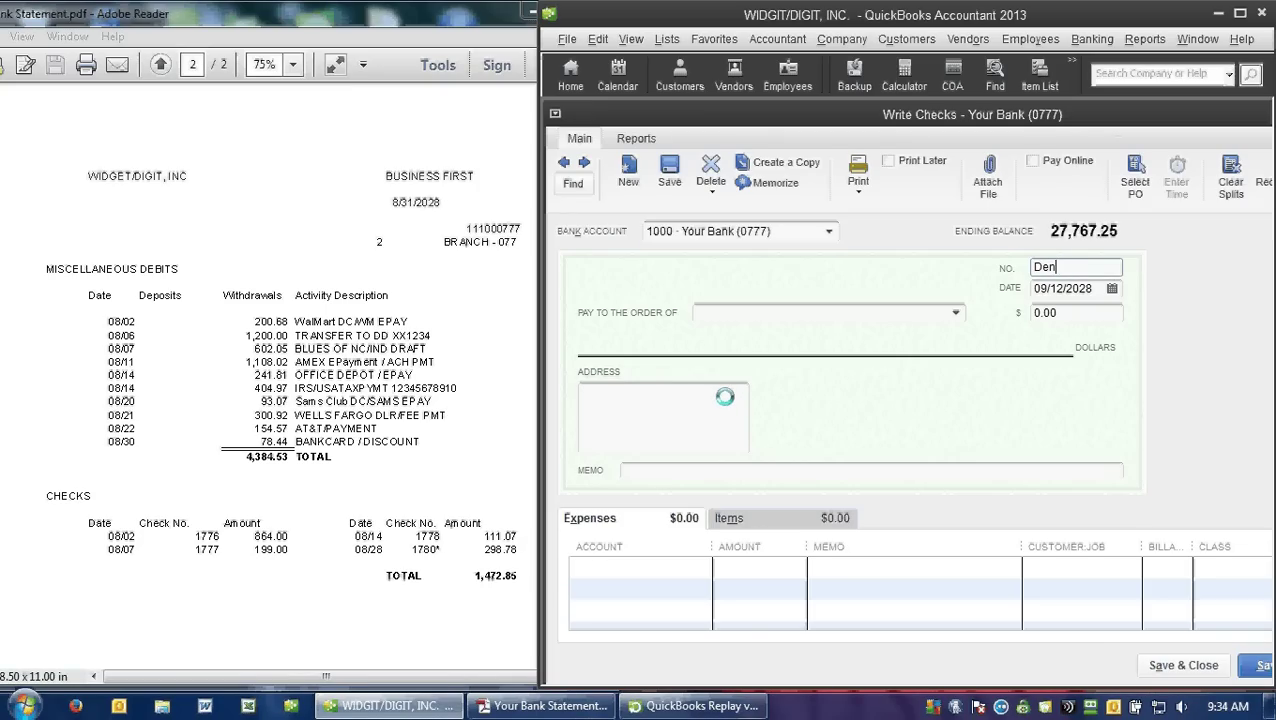
key(BackSpace)
key(BackSpace)
key(BackSpace)
text(bit)
key(Tab)
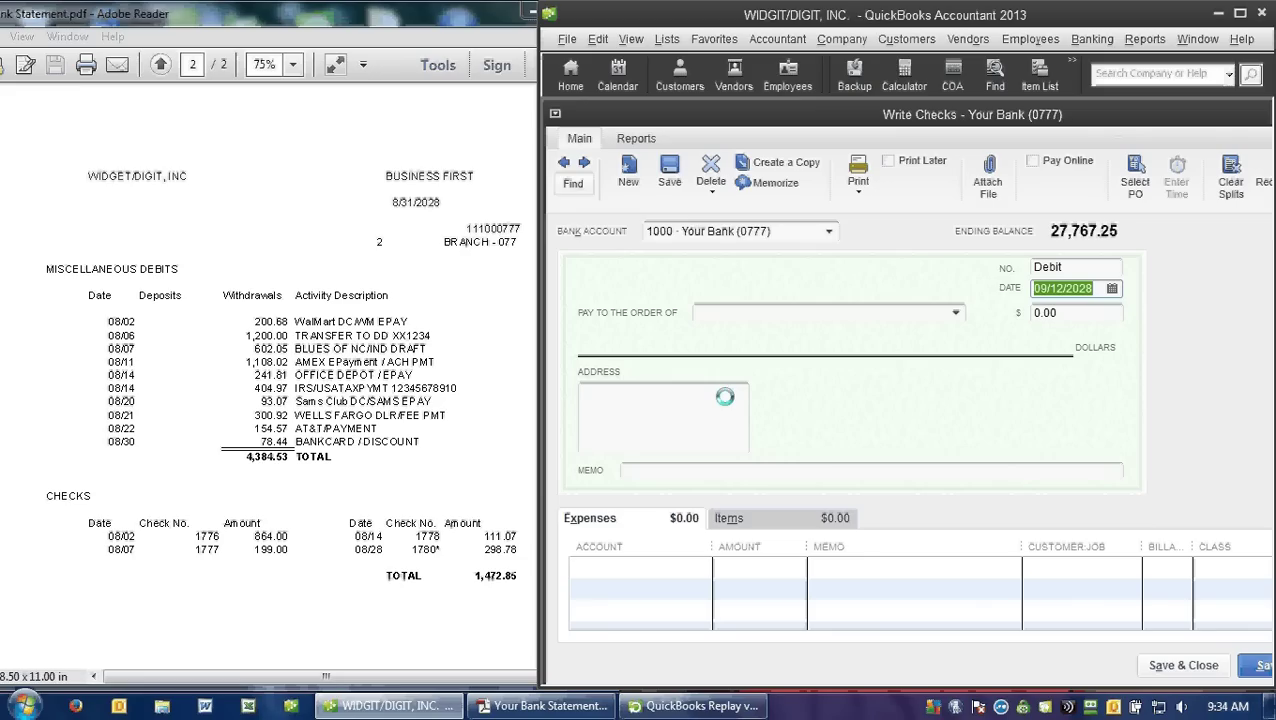
Step: Set the check's date to 08/30/2028 to match the bankcard discount on the statement
key(minus)
key(minus)
key(minus)
key(minus)
key(minus)
key(minus)
key(minus)
key(minus)
key(minus)
key(minus)
key(minus)
key(minus)
key(minus)
key(Tab)
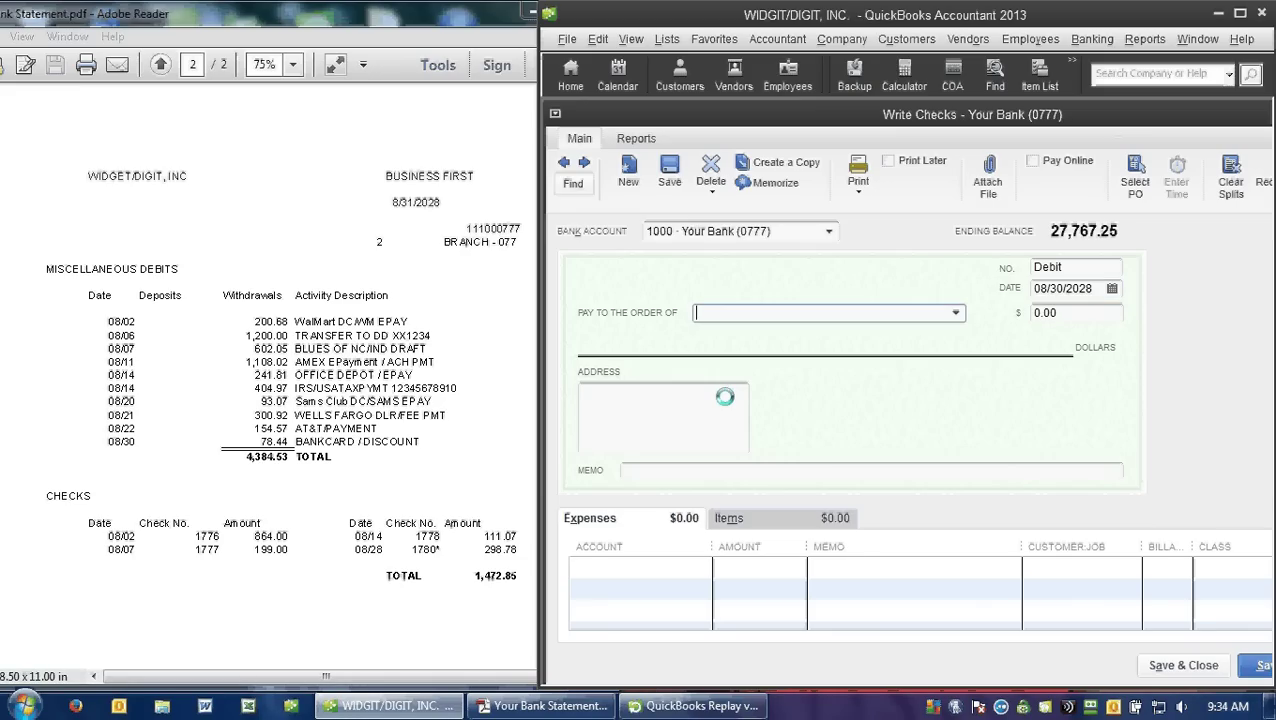
Step: Make the check payable to BankCard / Discount for 78.44 with the memo Merchant Service Fees
text(BankCard / Discount)
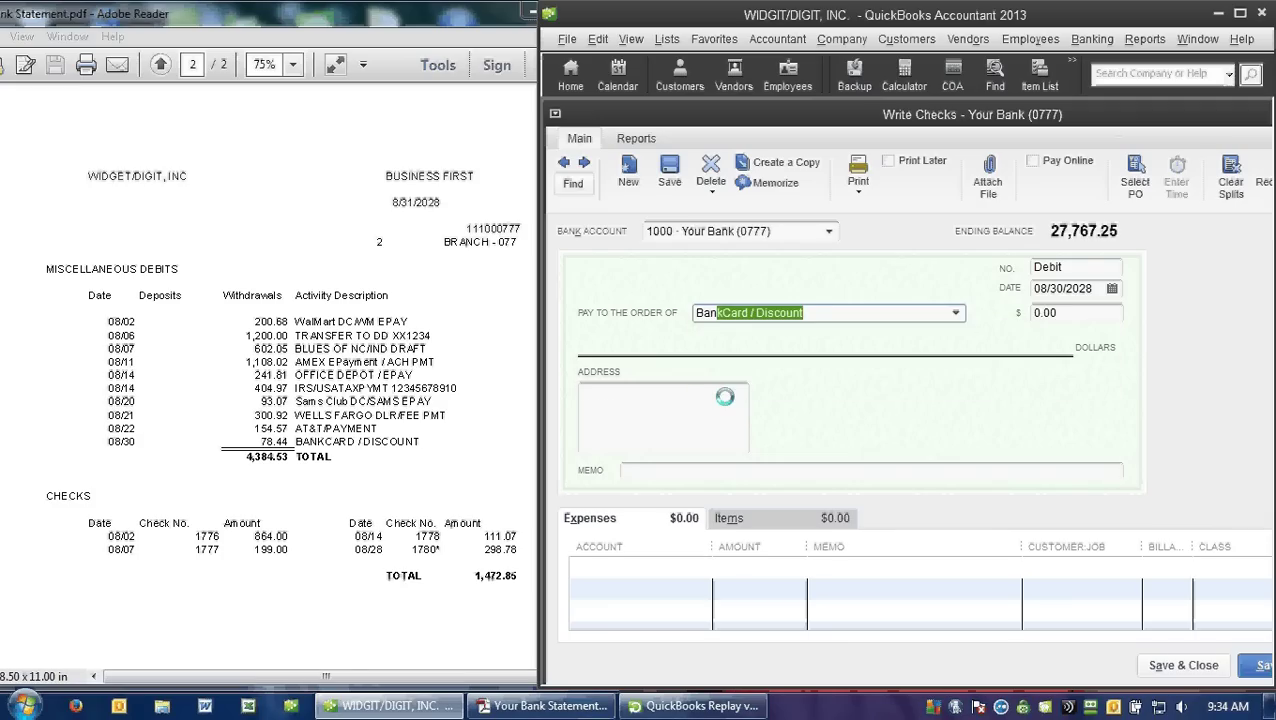
key(Tab)
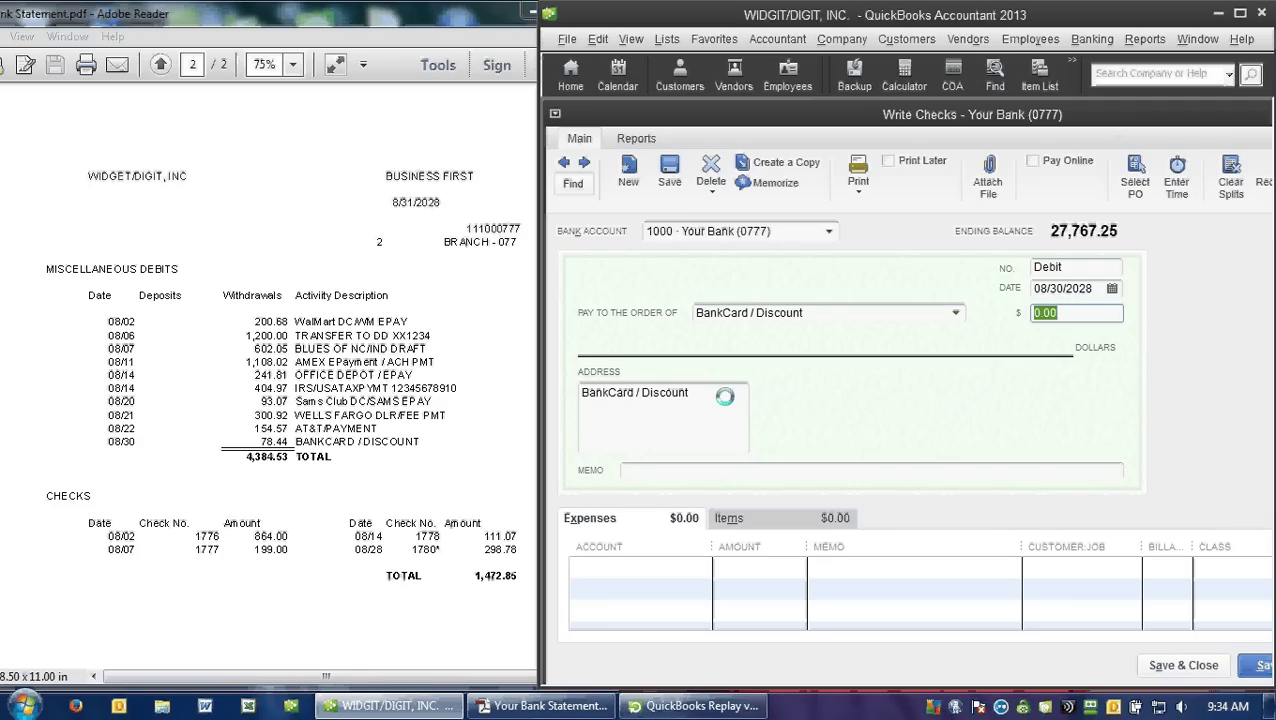
text(78.44)
key(Tab)
key(Tab)
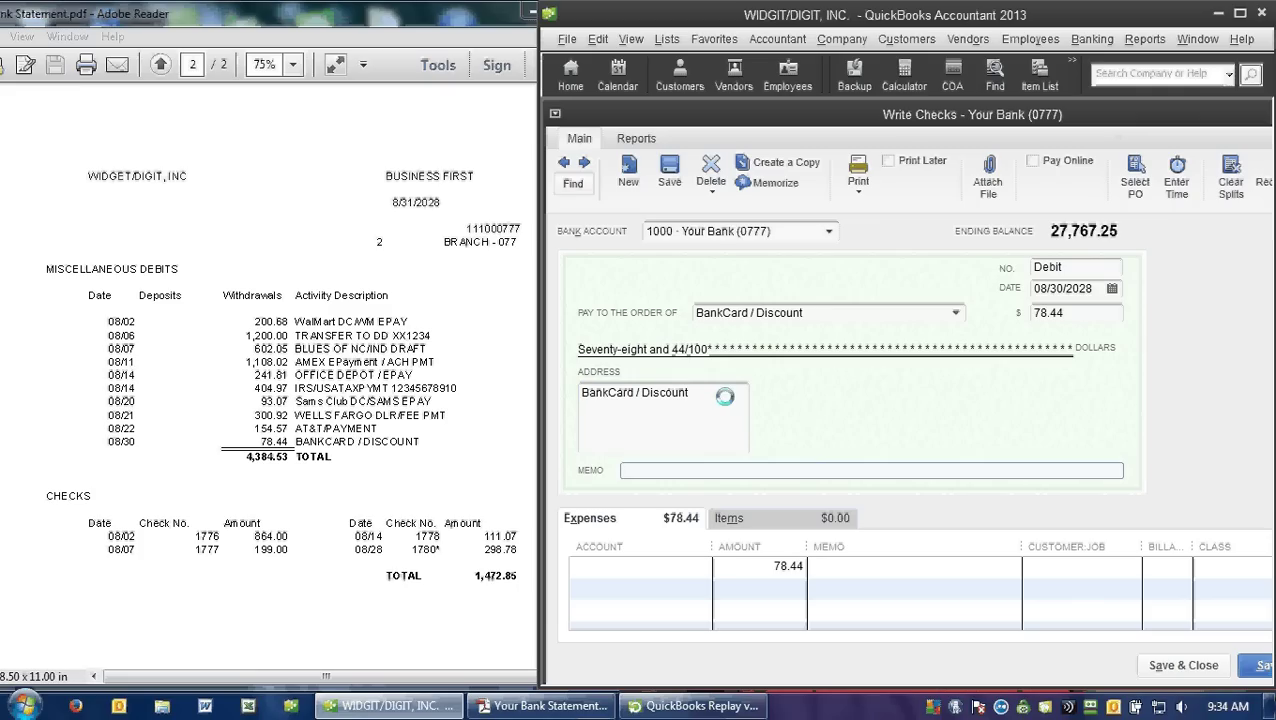
text(Merchant Service Fees)
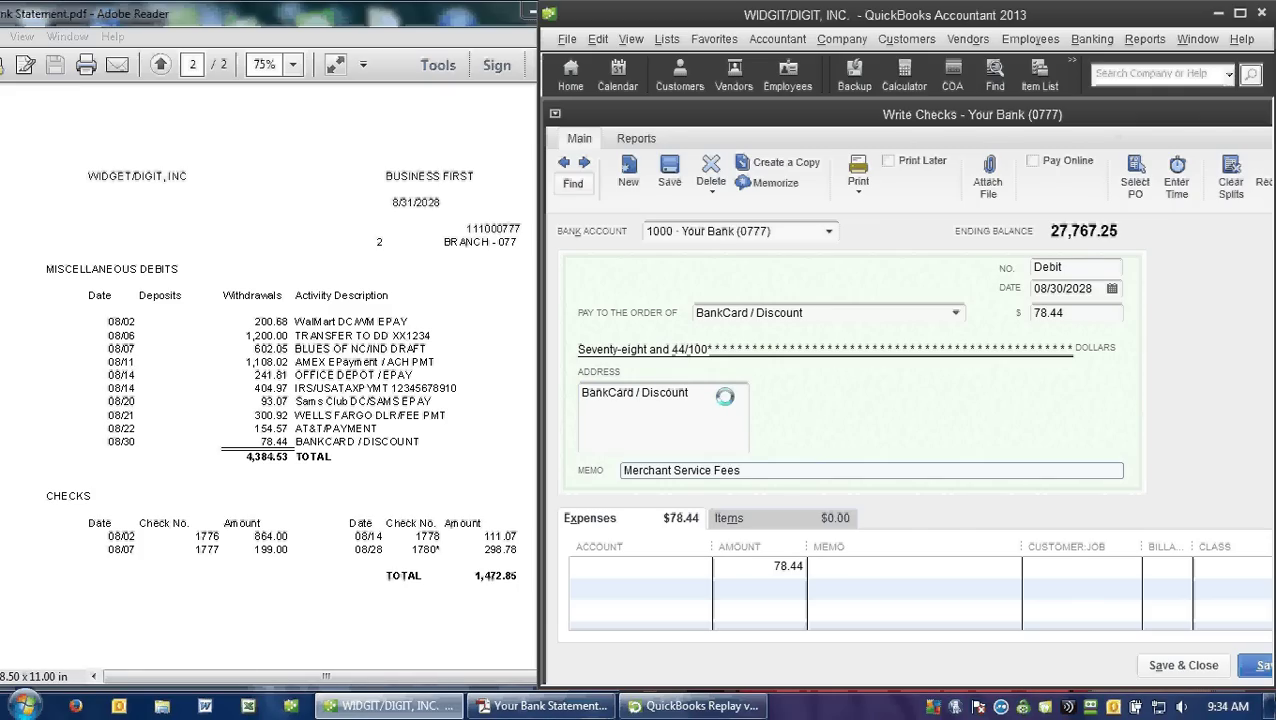
key(shift+Home)
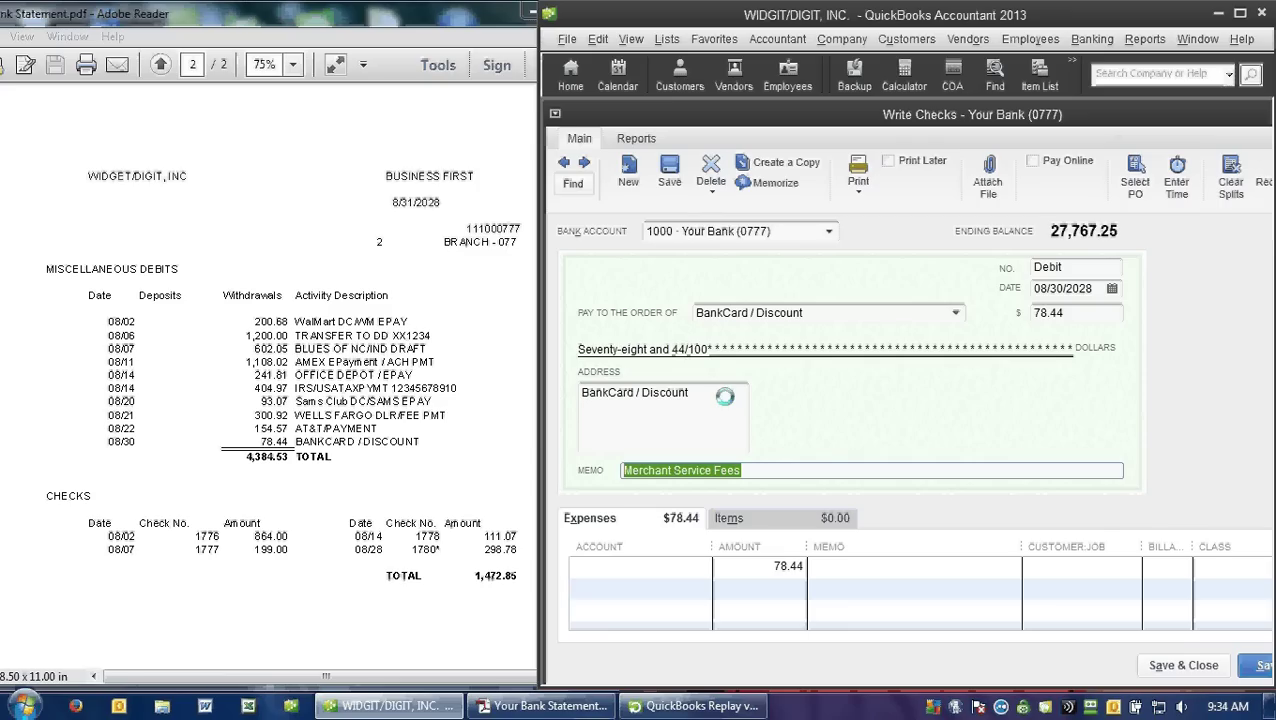
key(Tab)
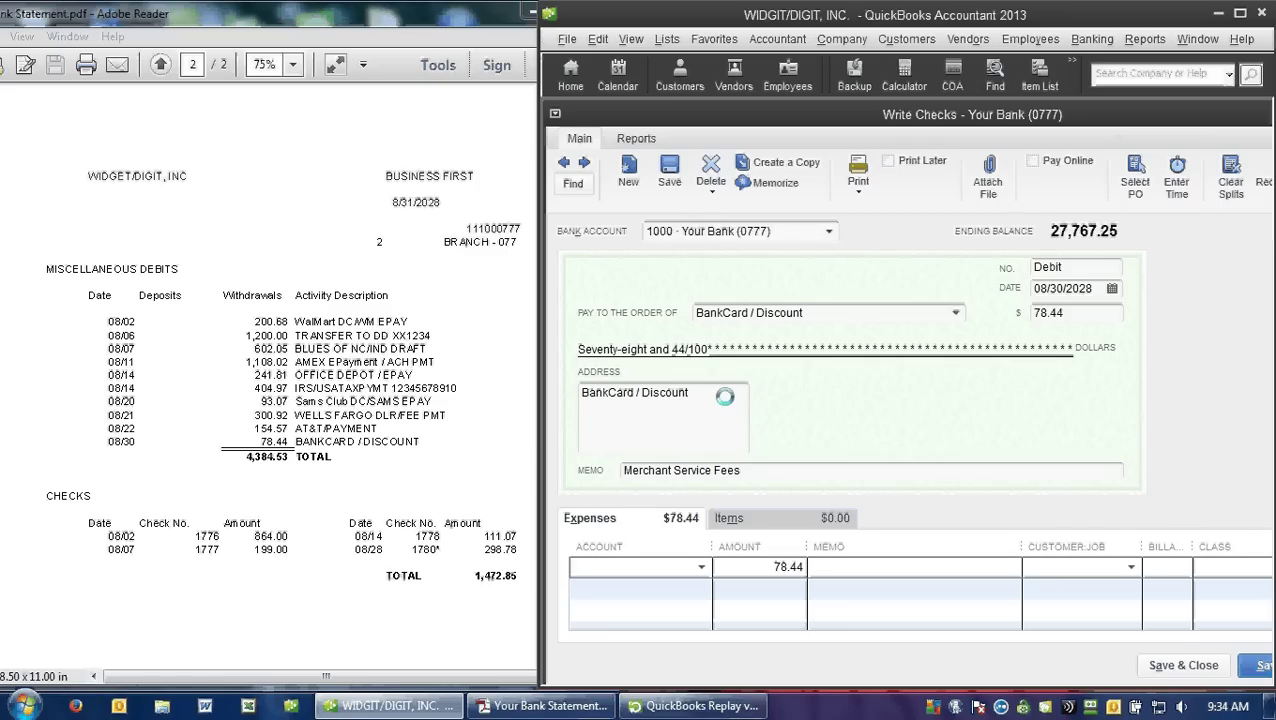
Step: Assign the expense line to account 6310 · Merchant Services, with line memo Merchant Service Fees, and fill in its class
text(6310 · Merchant Services)
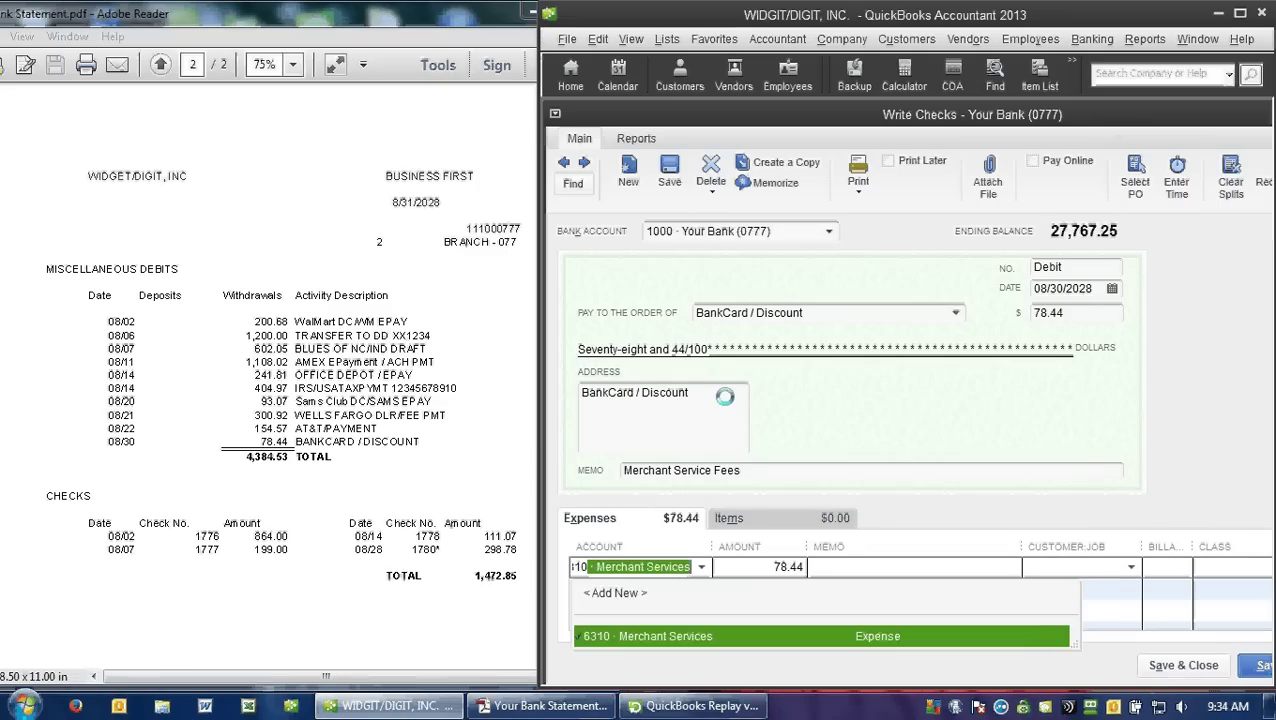
key(Tab)
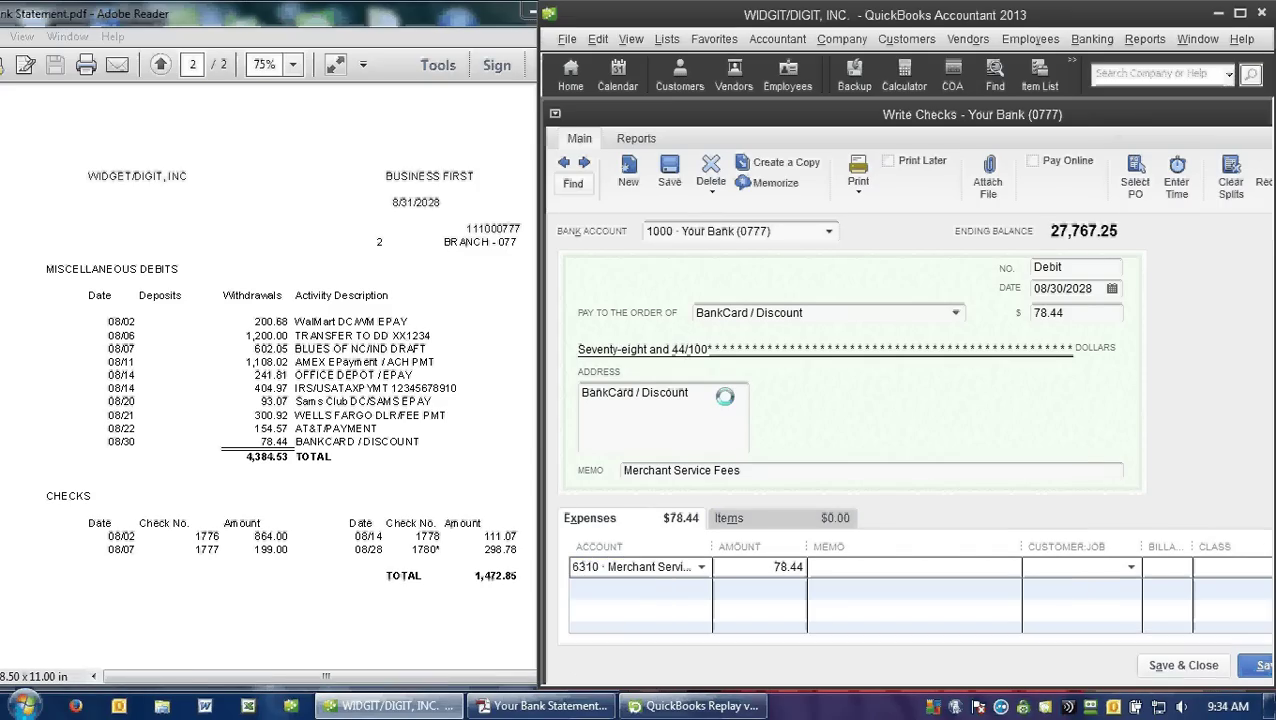
key(Tab)
key(Tab)
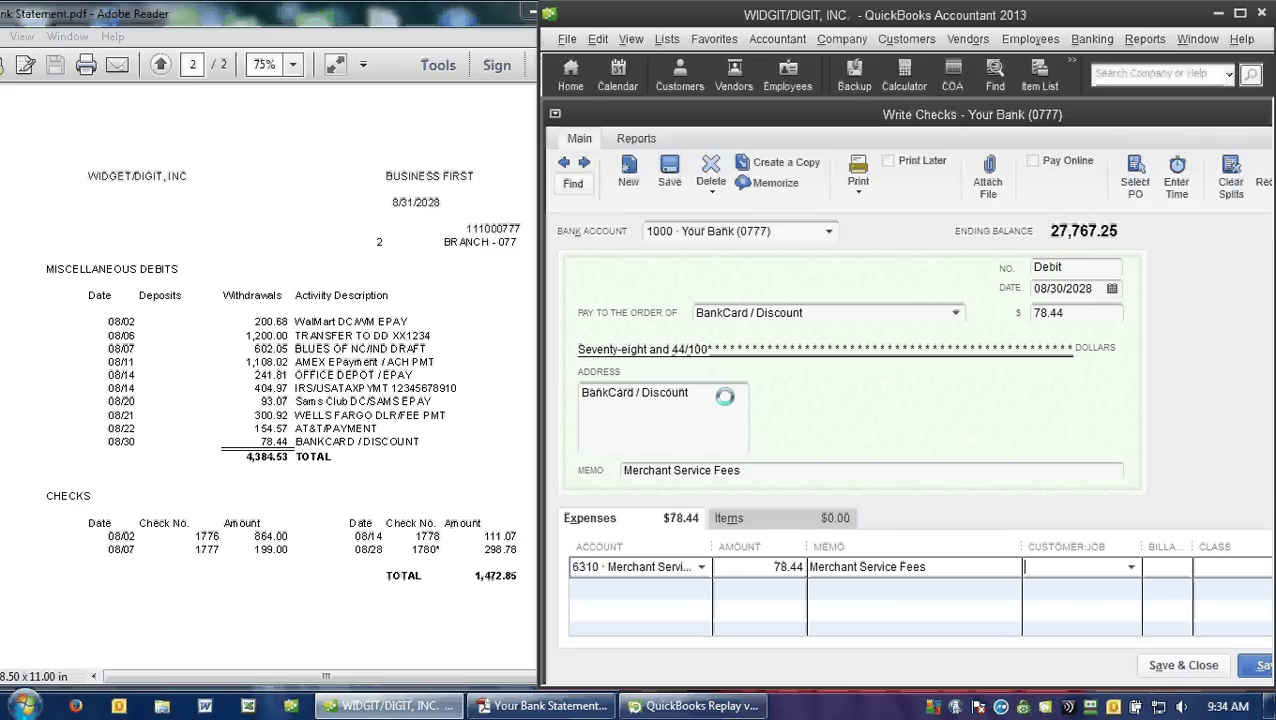
key(Tab)
text(C)
key(Tab)
Step: Save the check, return to the reconciliation and mark the 08/30/2028 BankCard / Discount payment of 78.44 as cleared
key(alt+s)
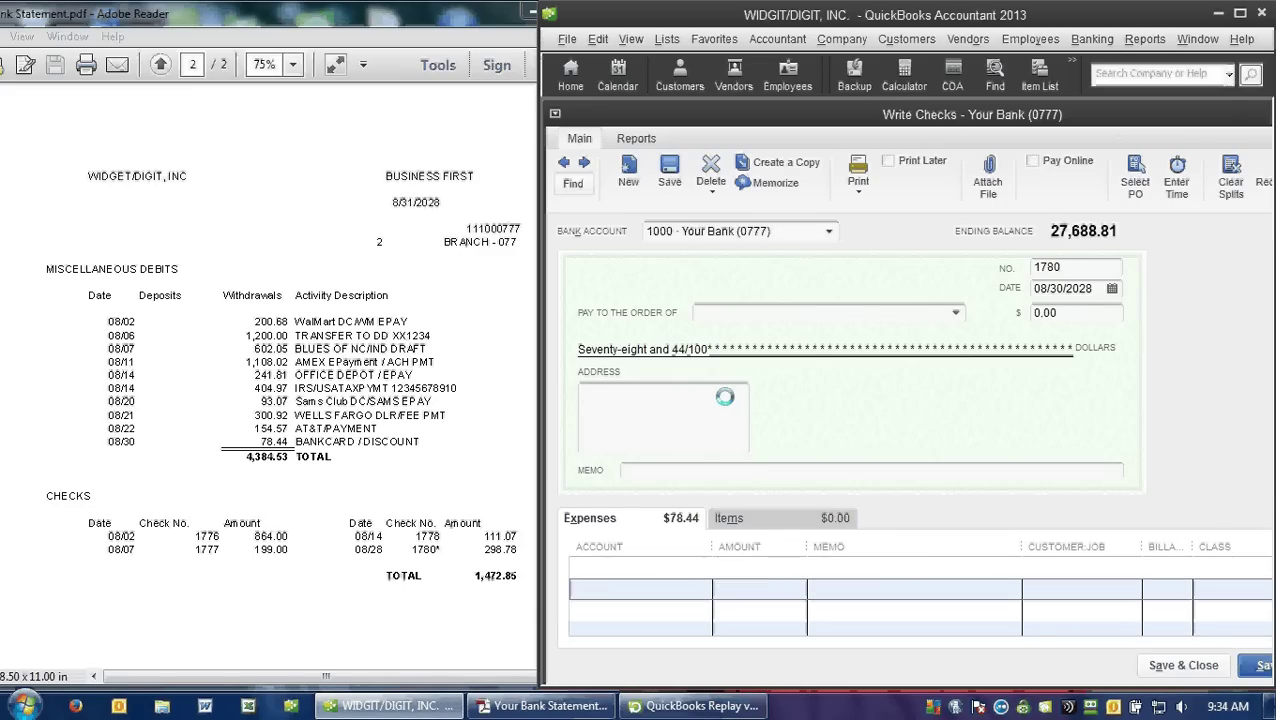
key(Escape)
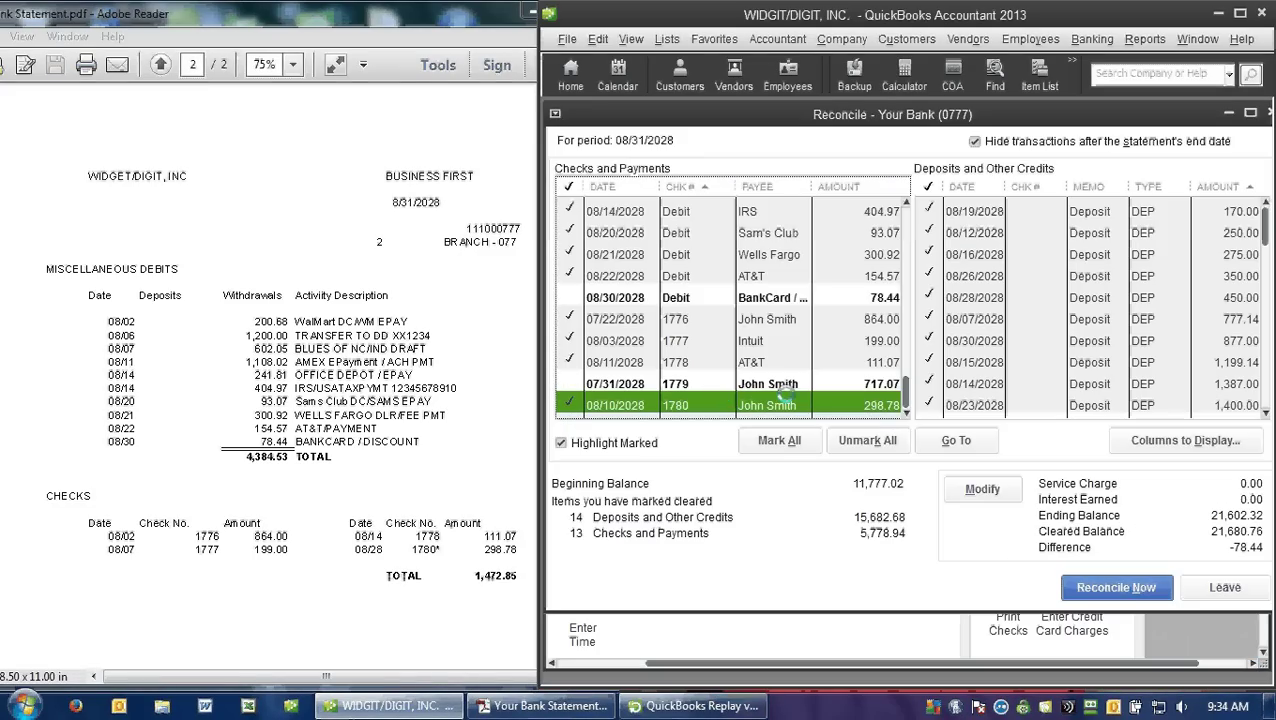
click(787, 297)
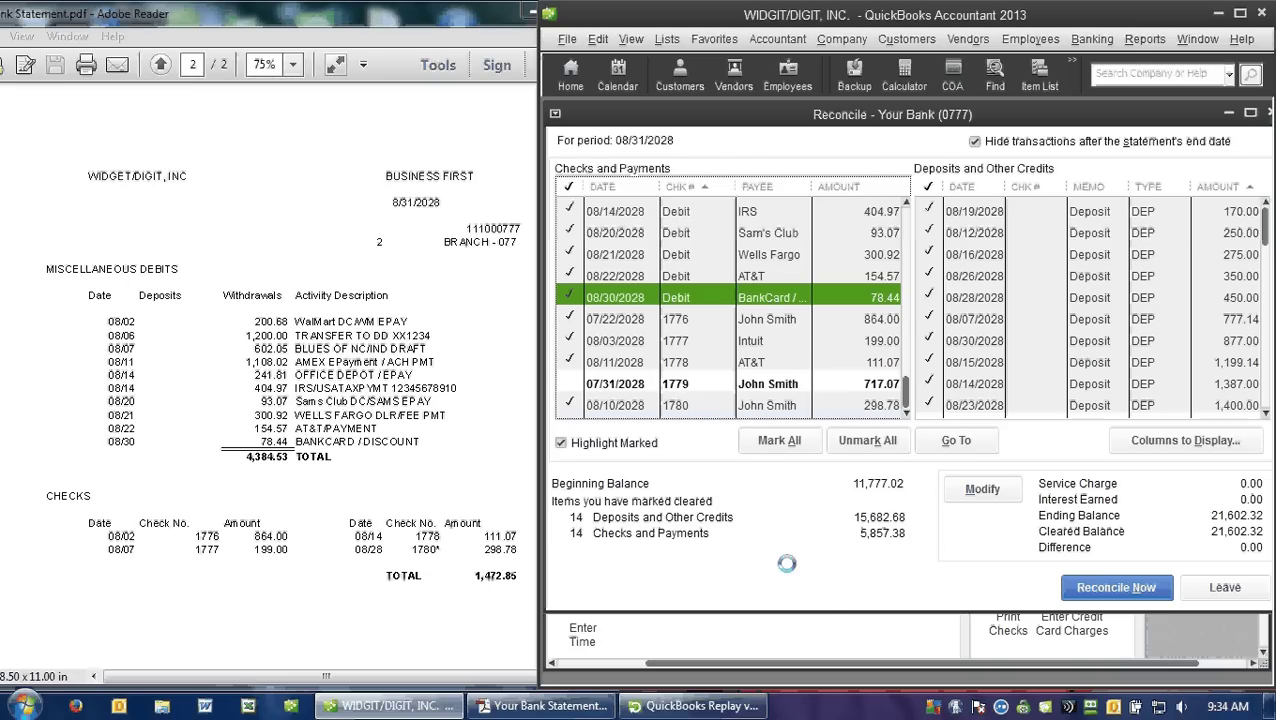
click(695, 706)
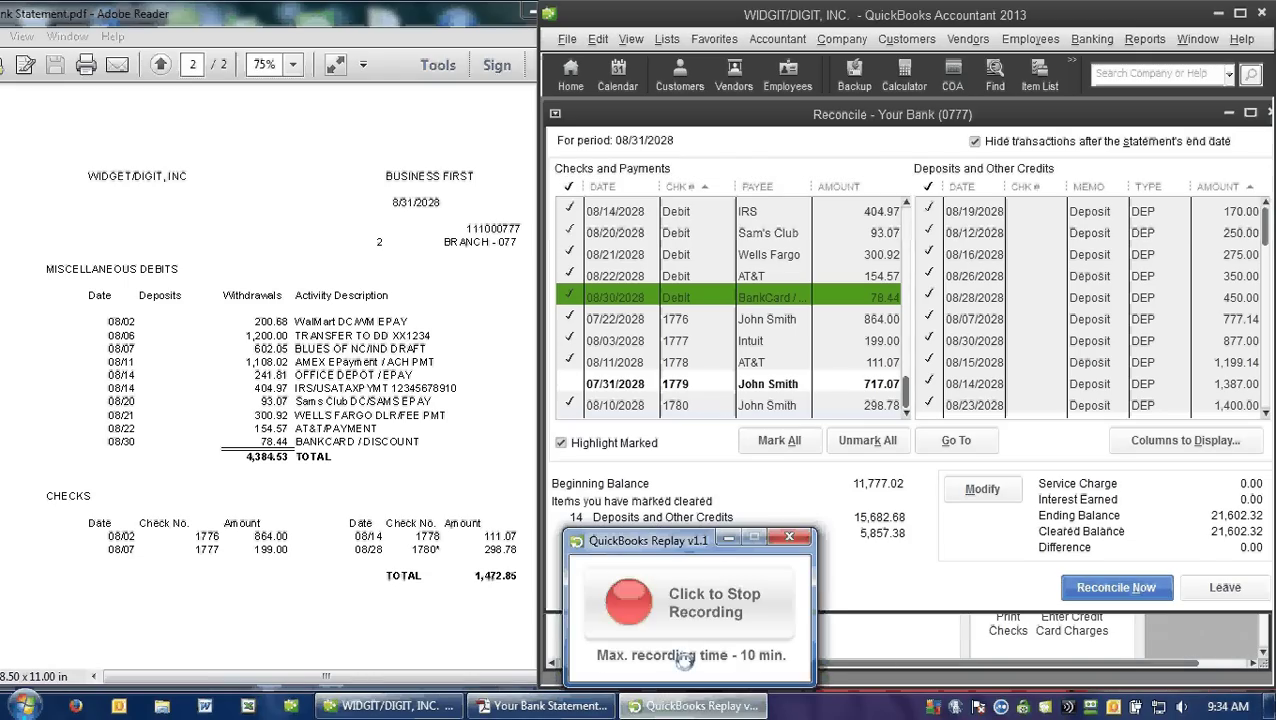